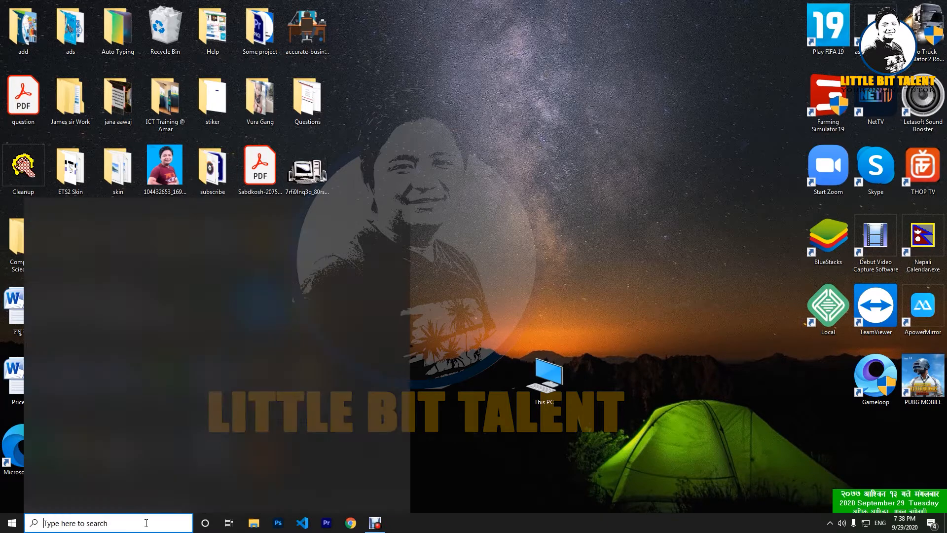
Launch Microsoft Word 2010 with a blank document and bring up its mail merge commands.
type("winword")
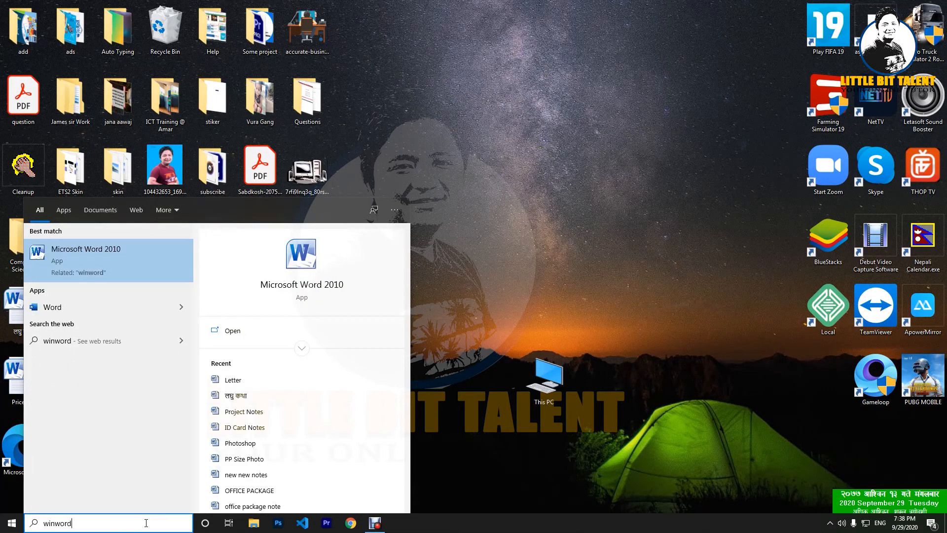
left_click(126, 265)
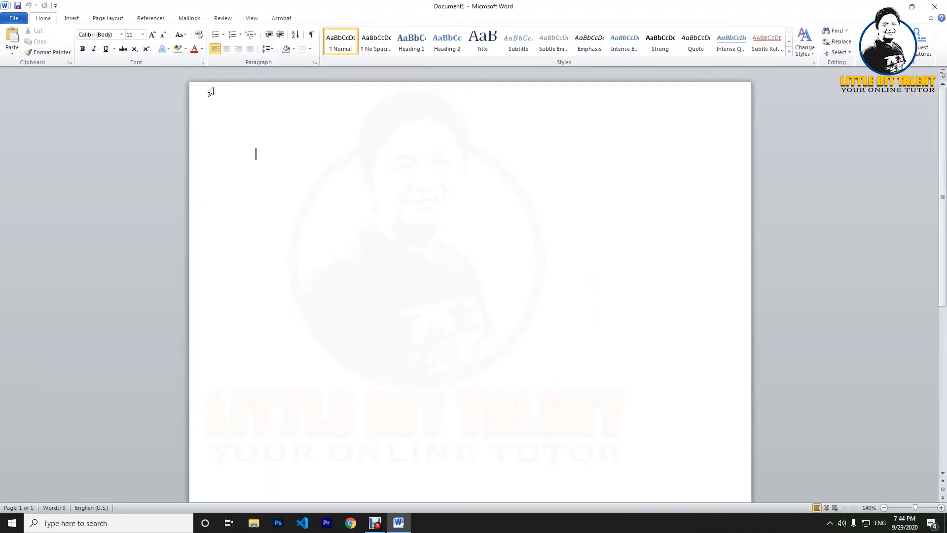
left_click(162, 20)
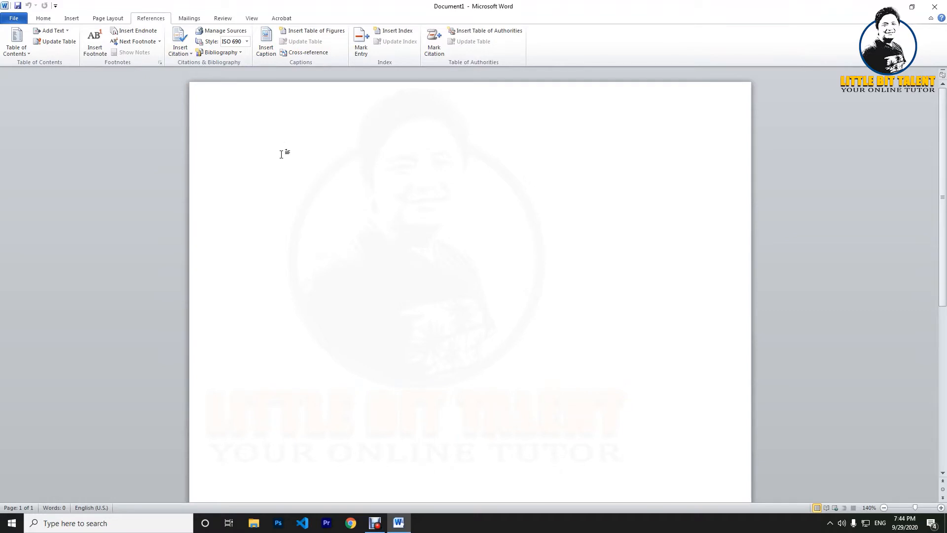
left_click(188, 22)
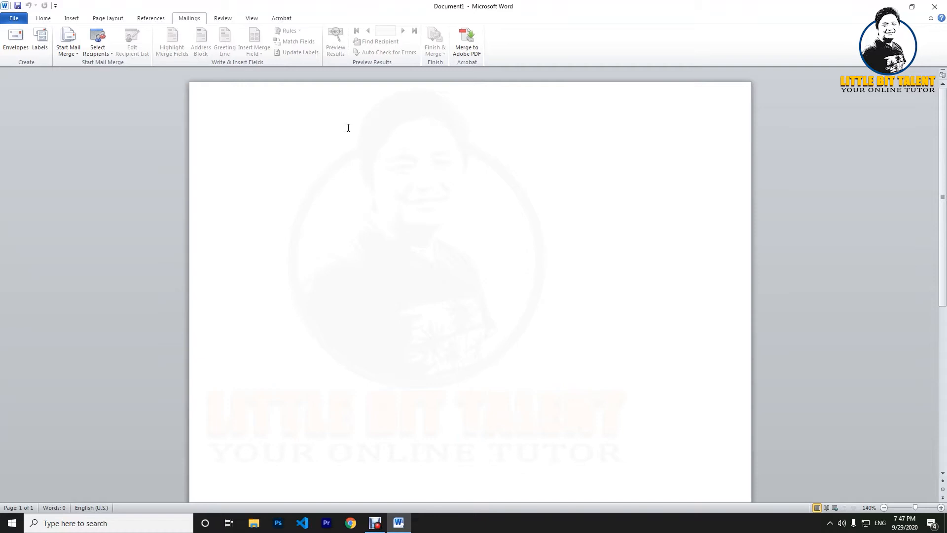
left_click(70, 55)
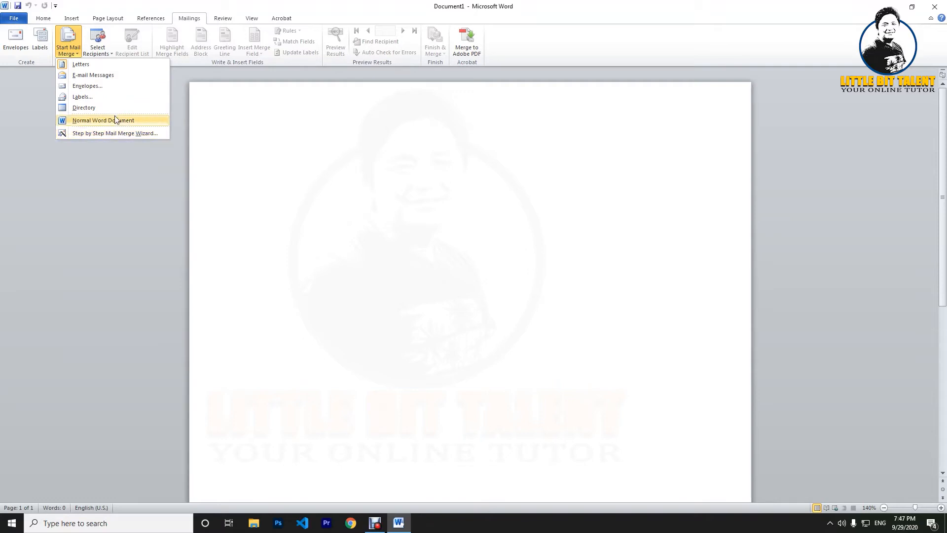
left_click(122, 133)
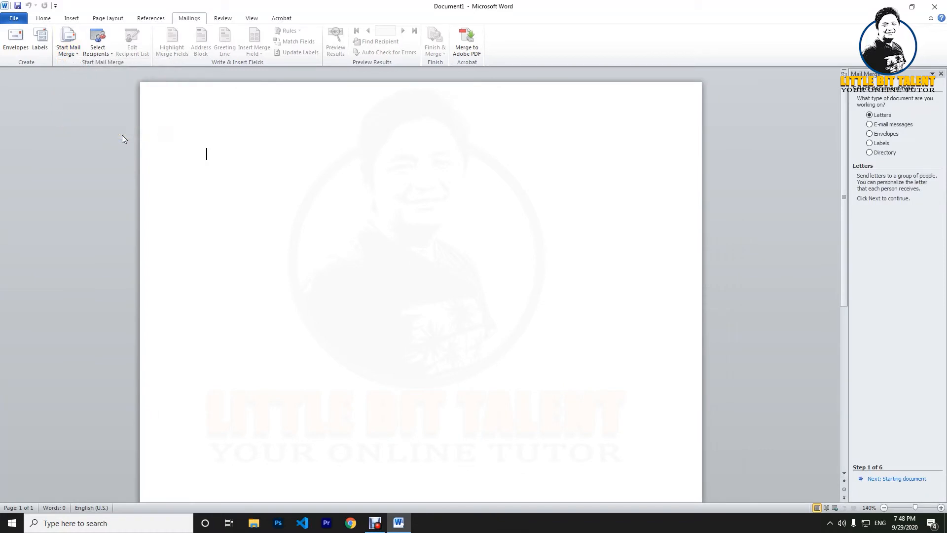
left_click(68, 55)
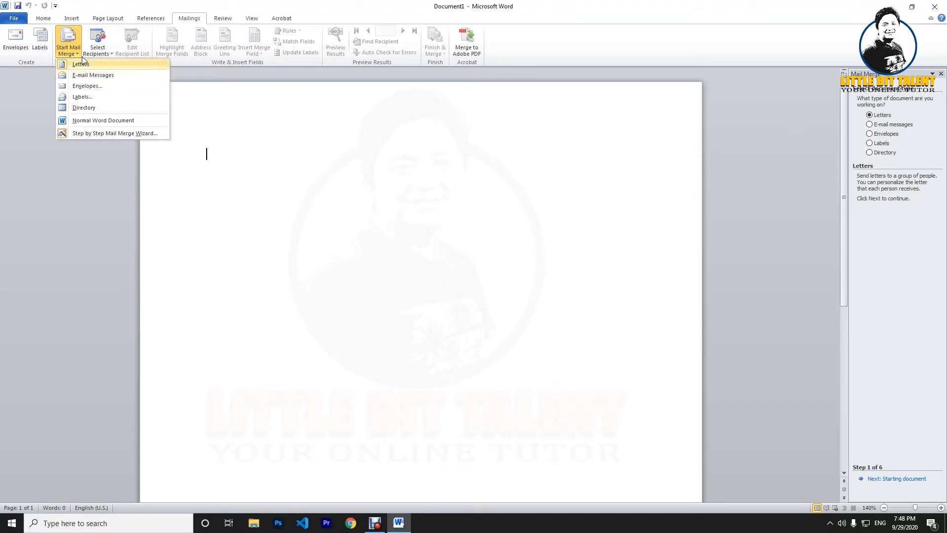
left_click(97, 49)
left_click(73, 80)
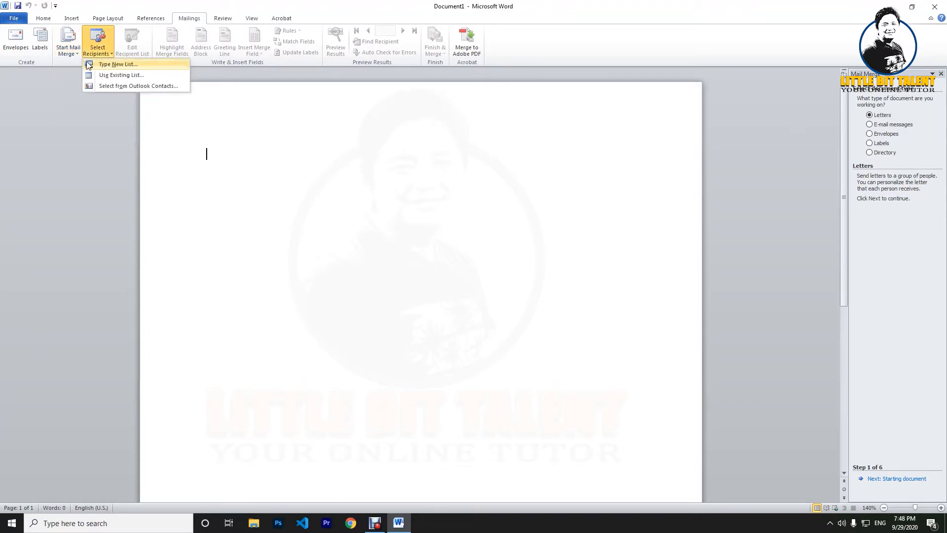
left_click(95, 54)
left_click(277, 119)
left_click(941, 74)
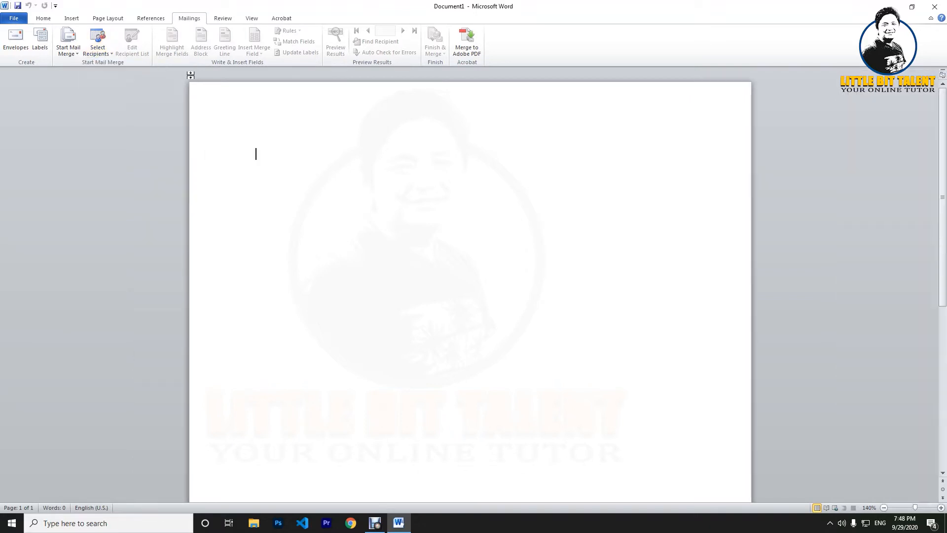
Start the Step by Step Mail Merge Wizard for the blank document.
left_click(70, 53)
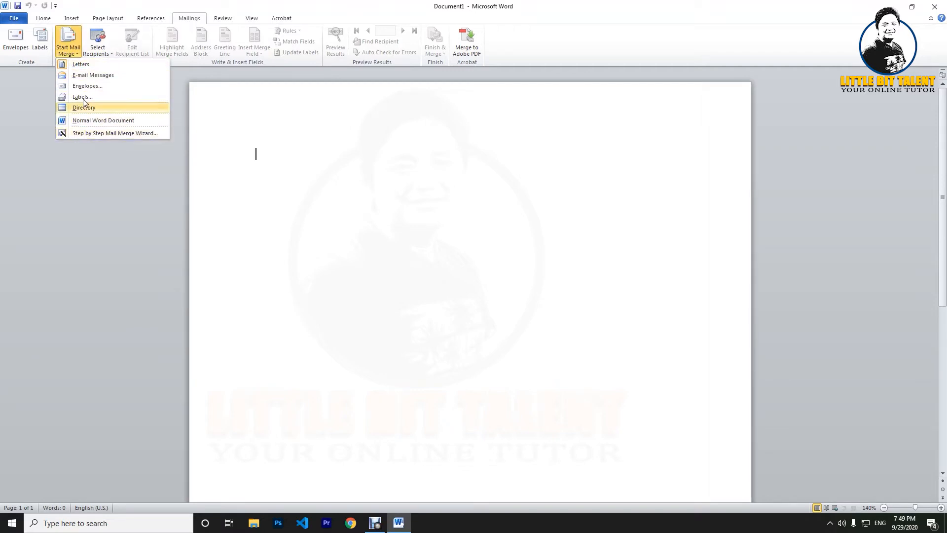
left_click(97, 134)
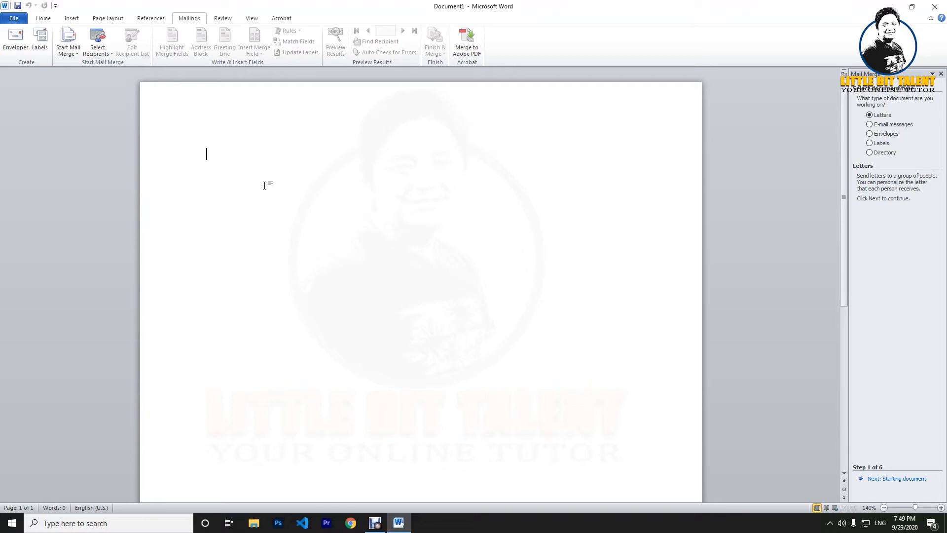
Review the wizard's other document types, choose Letters and continue to the starting document stage.
left_click(870, 125)
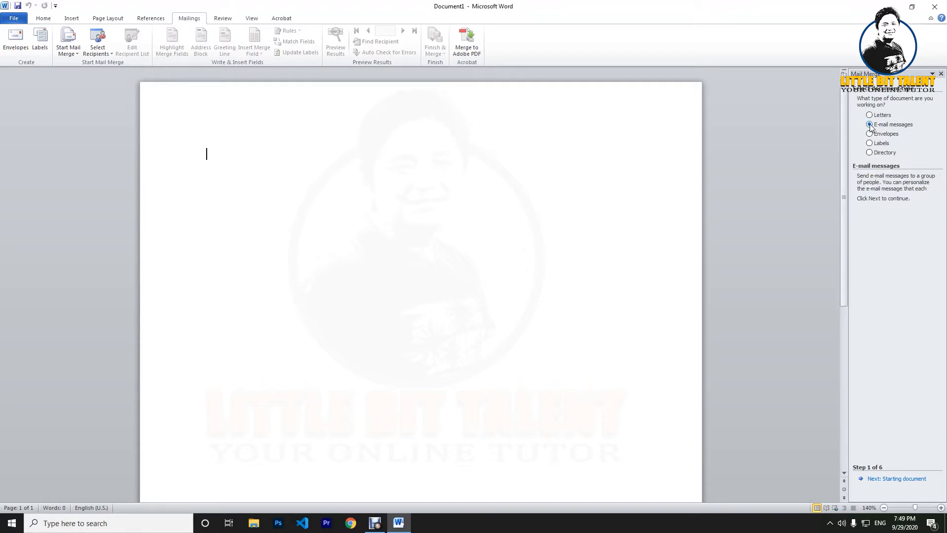
left_click(870, 136)
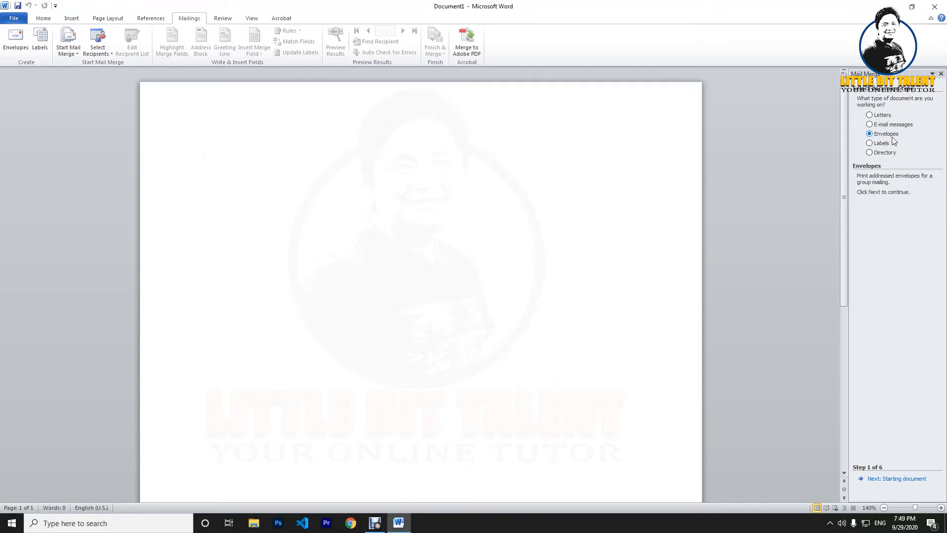
left_click(878, 144)
left_click(875, 155)
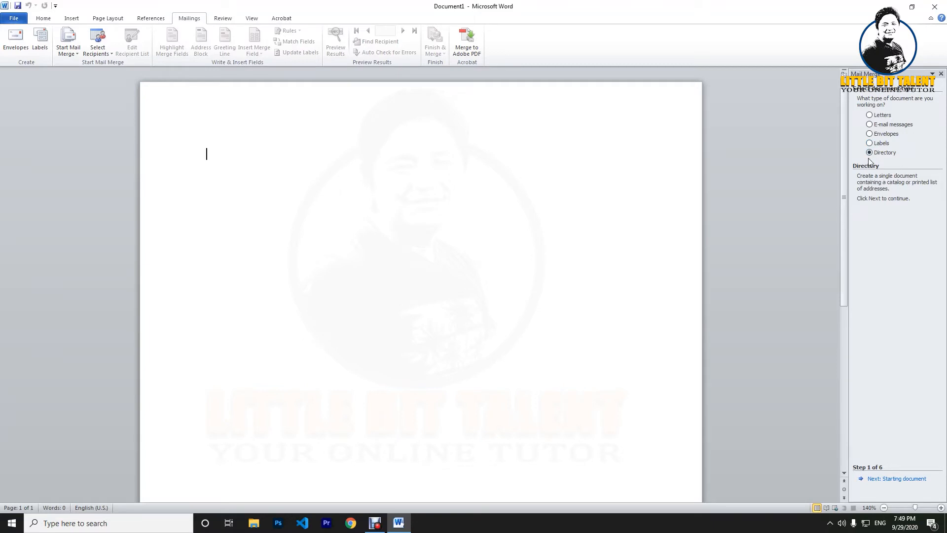
left_click(870, 134)
left_click(876, 125)
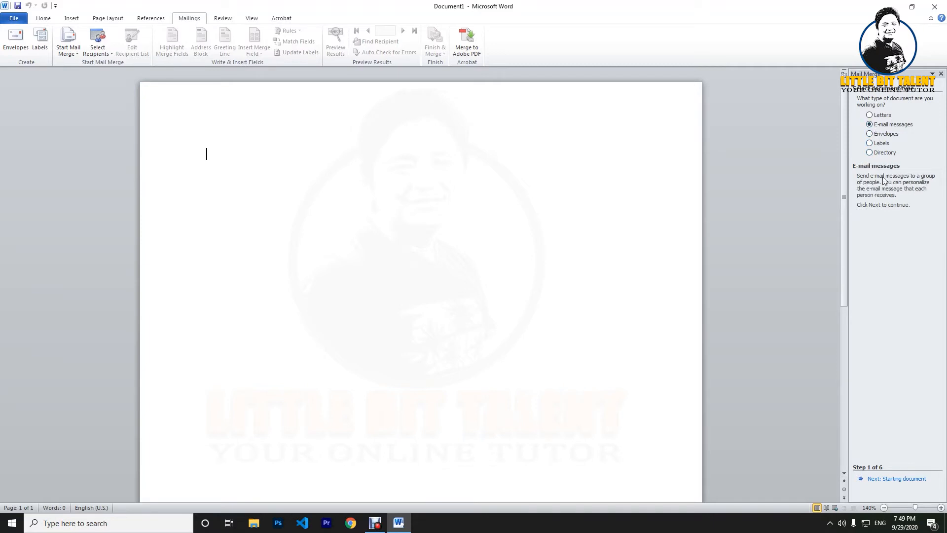
left_click(878, 117)
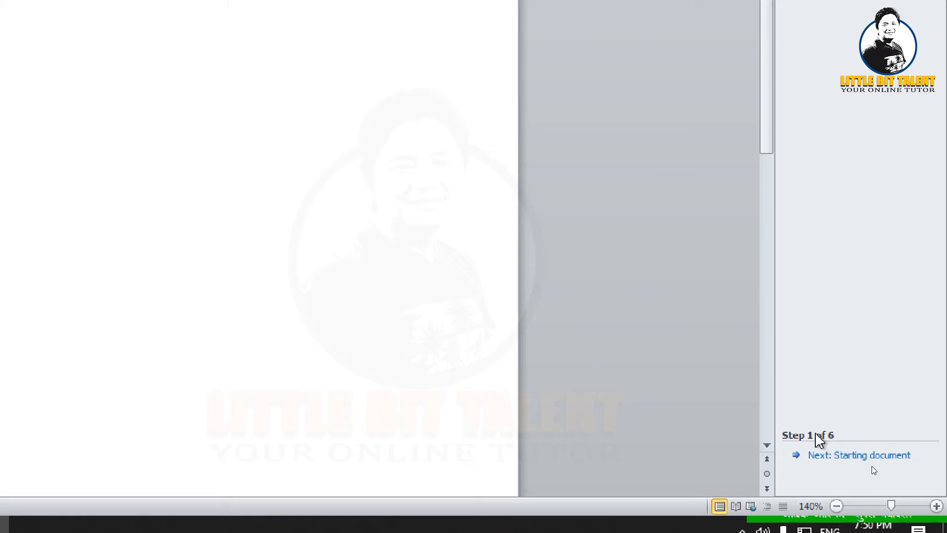
left_click(898, 457)
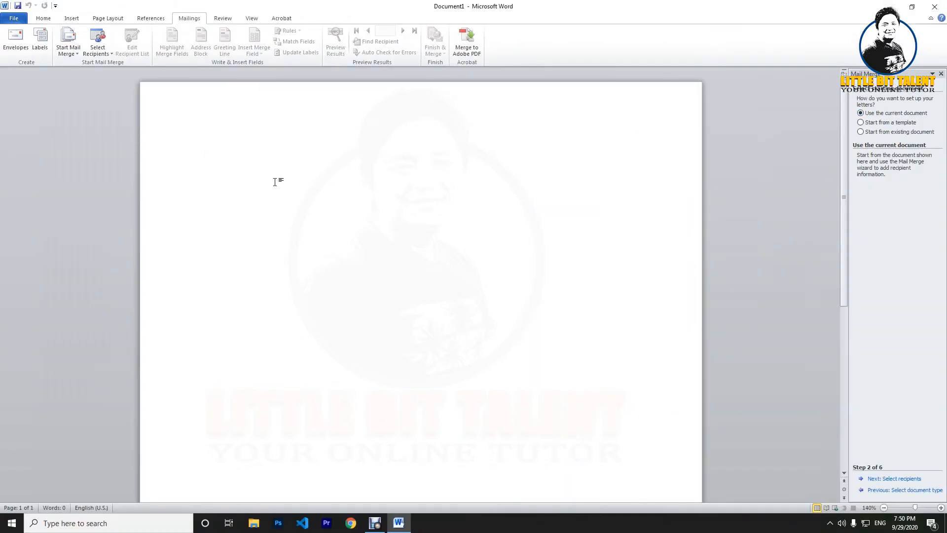
left_click(236, 171)
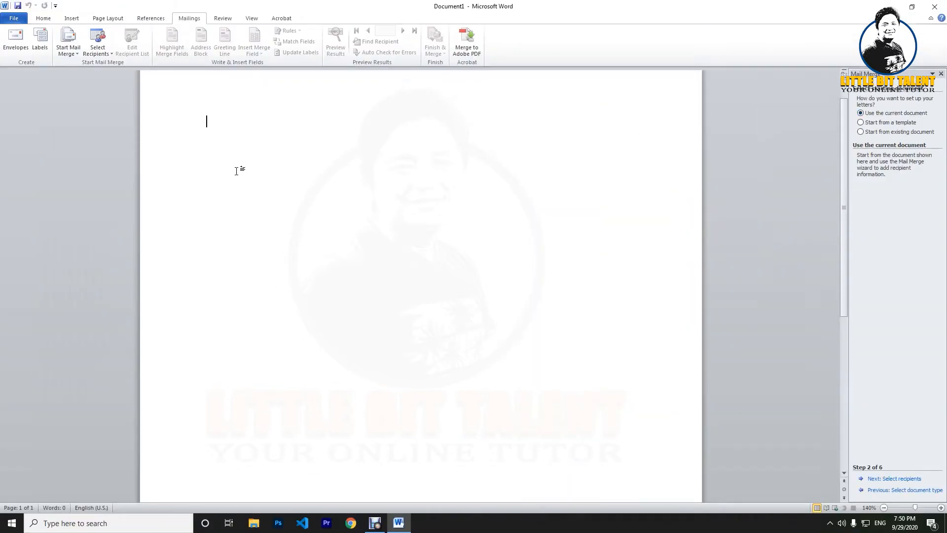
type("sdlkfhakdsjhfkajsdfhakjsdhfkajsdf")
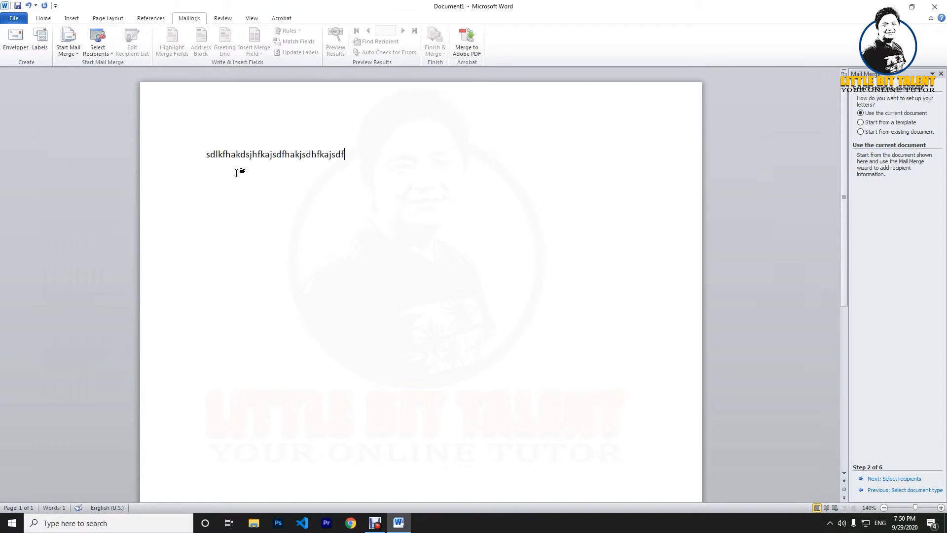
left_click_drag(236, 171, 339, 173)
key("BackSpace")
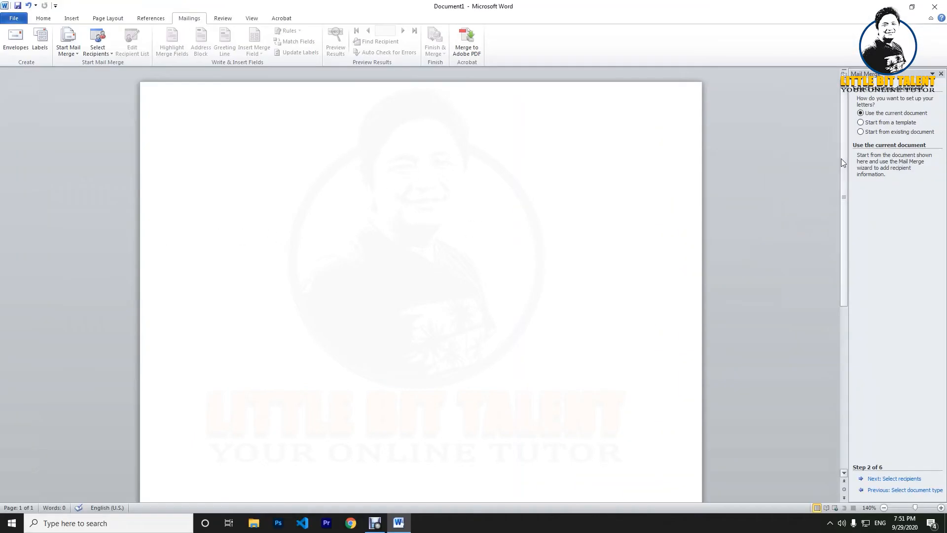
type("adfasdfsd")
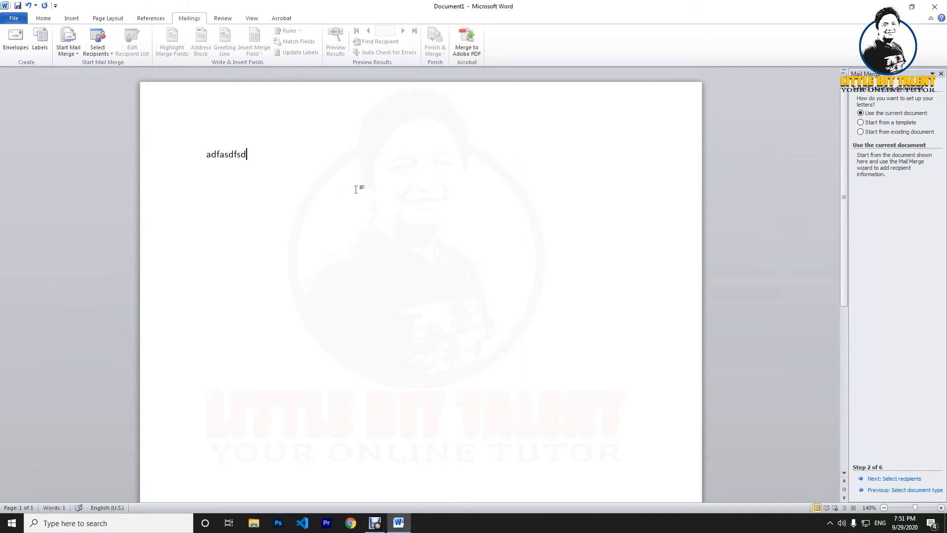
key("ctrl+a")
key("BackSpace")
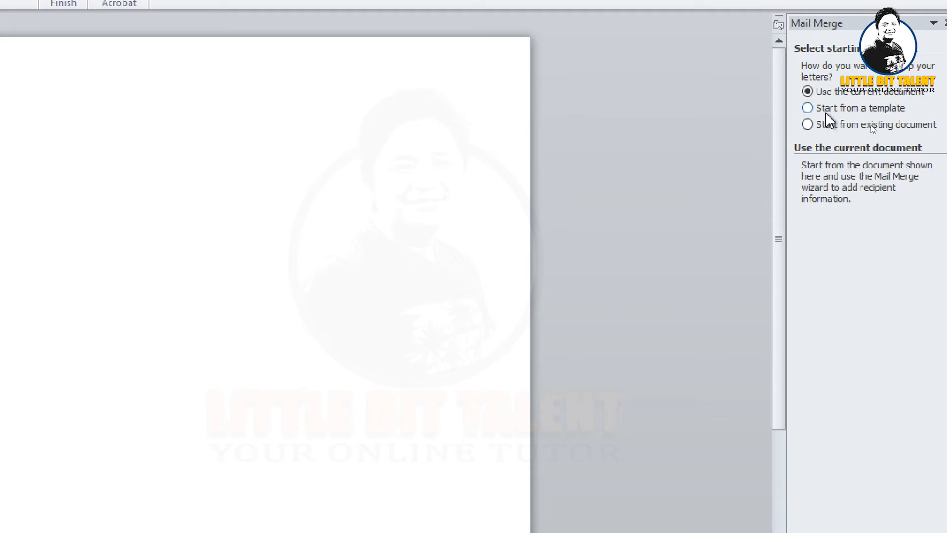
Choose to start from a template and browse the Faxes, Letters, Other Documents, Reports, Resumes and General template categories.
left_click(827, 113)
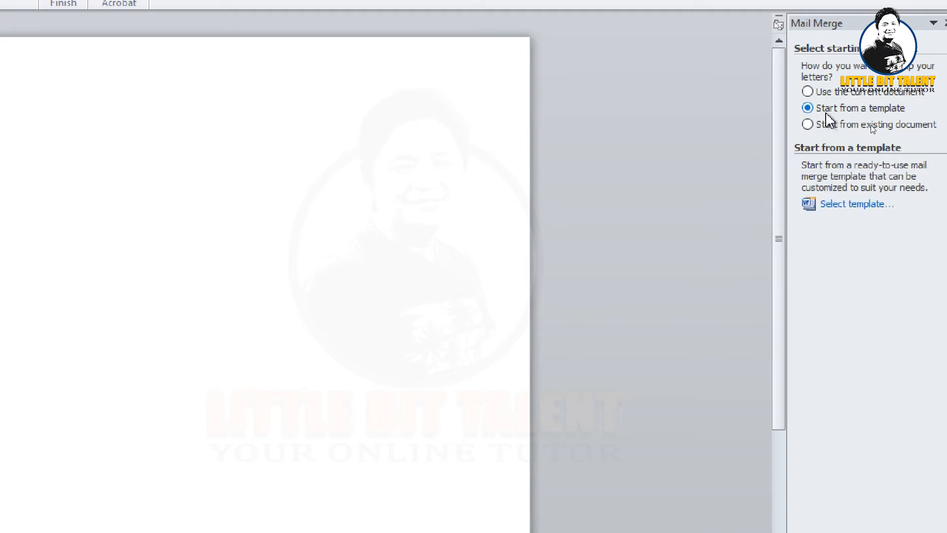
left_click(830, 215)
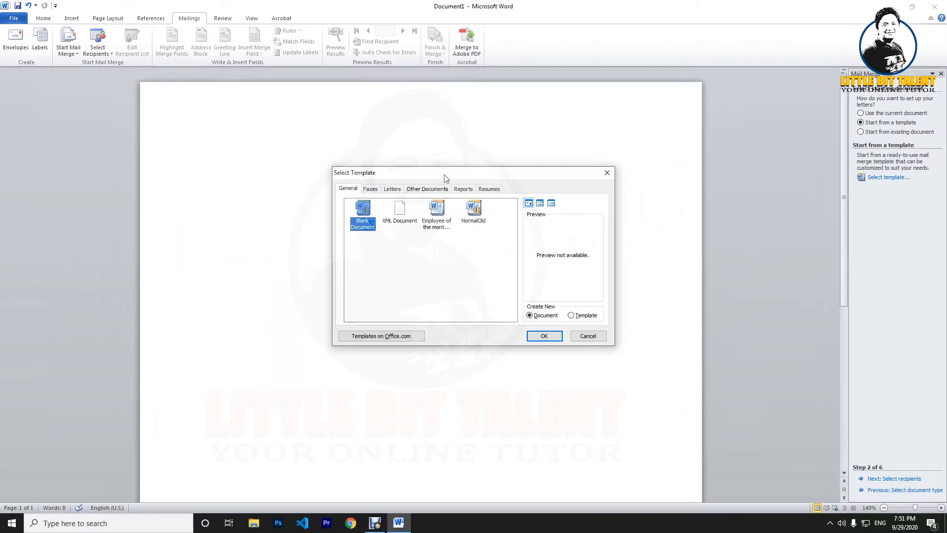
left_click_drag(366, 198, 260, 203)
left_click_drag(385, 176, 404, 173)
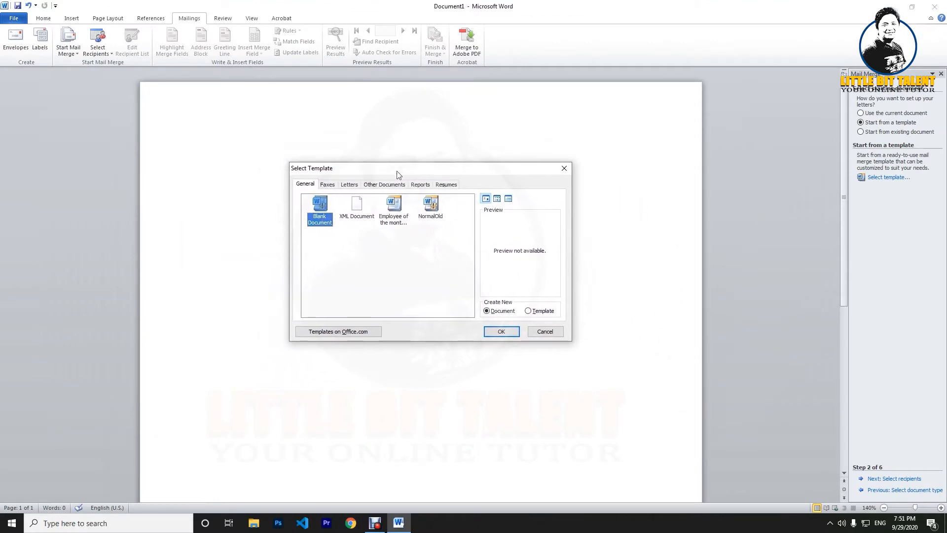
left_click(322, 187)
left_click(346, 189)
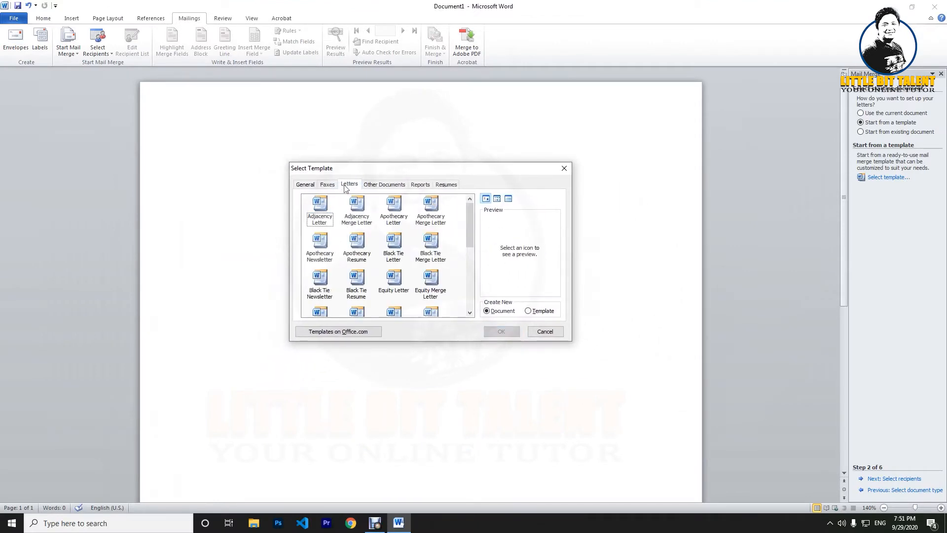
left_click(385, 187)
left_click(421, 186)
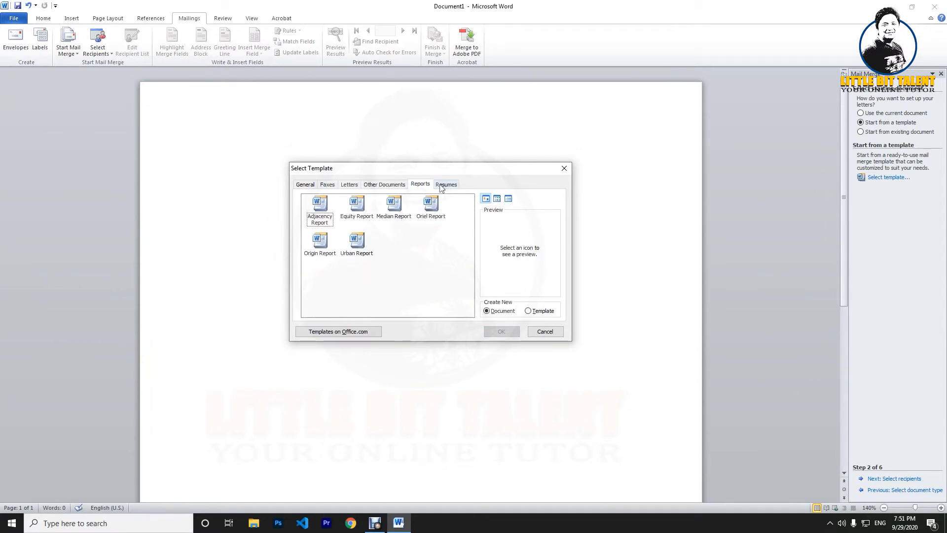
left_click(442, 186)
left_click(327, 187)
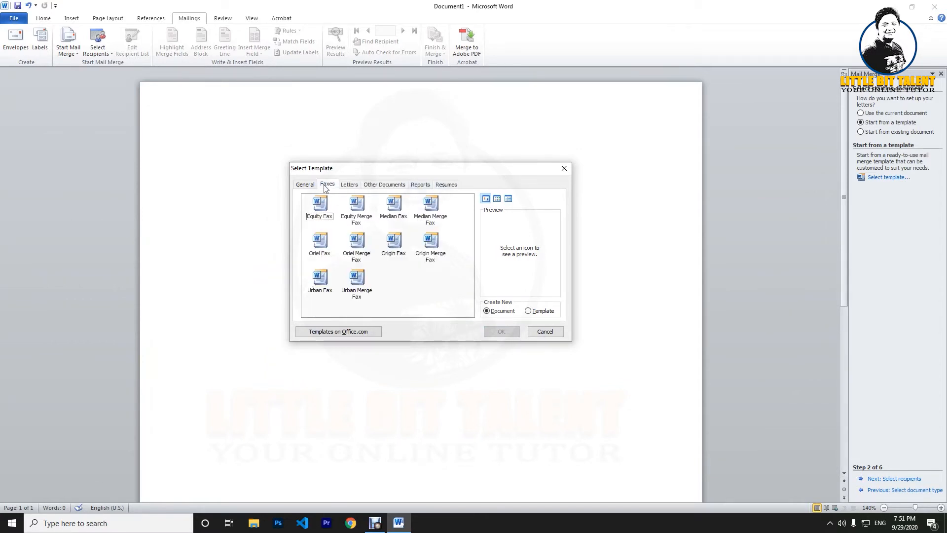
left_click(306, 186)
Preview several letter templates, including Apothecary Merge Letter, Equity Merge Letter and Median Merge Letter, and leave the template selection without applying one.
left_click(350, 185)
left_click(362, 212)
left_click(394, 212)
left_click(431, 213)
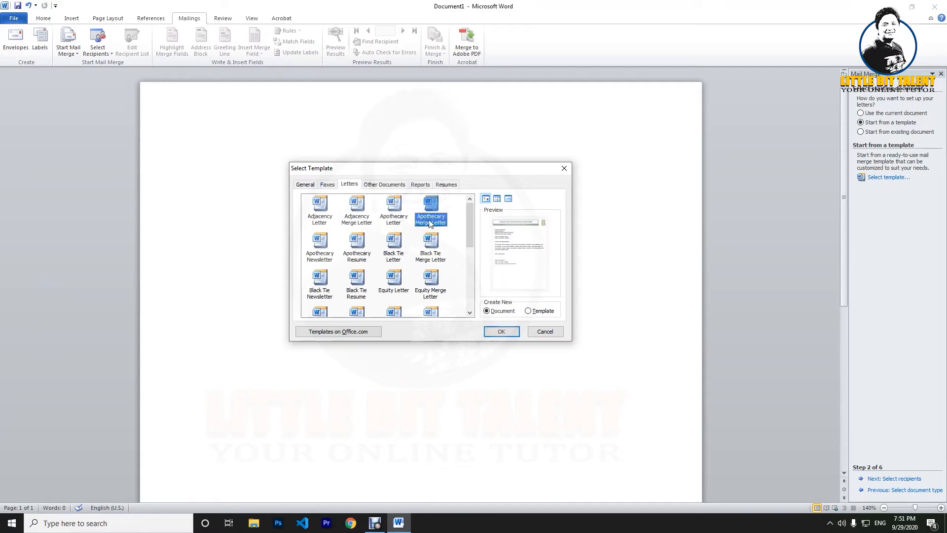
left_click(429, 251)
left_click(394, 255)
left_click(420, 276)
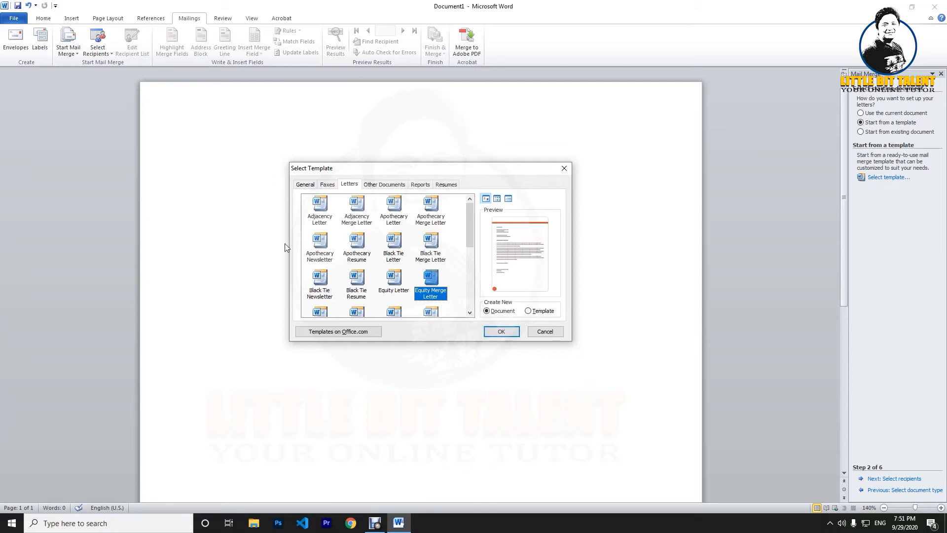
left_click(357, 281)
left_click(312, 279)
scroll(336, 284, "down", 3)
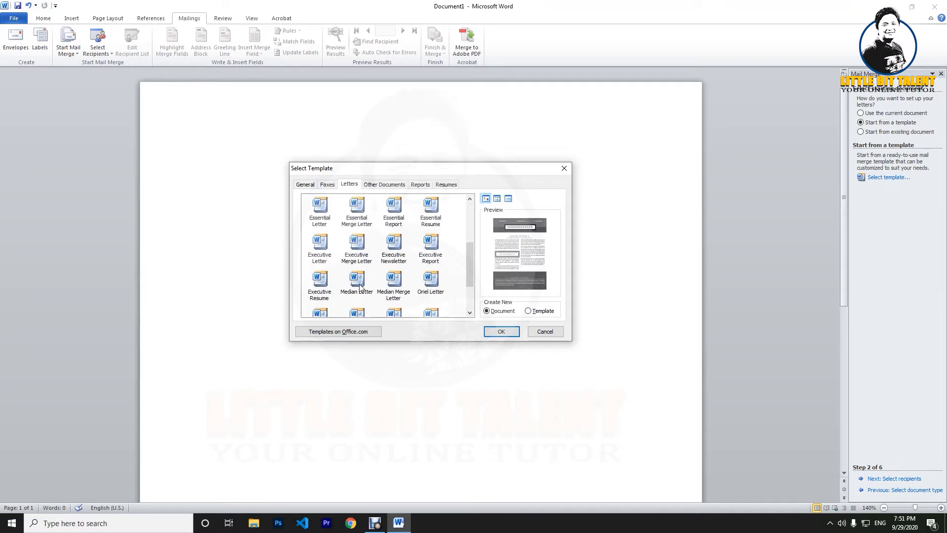
left_click(356, 286)
left_click(387, 284)
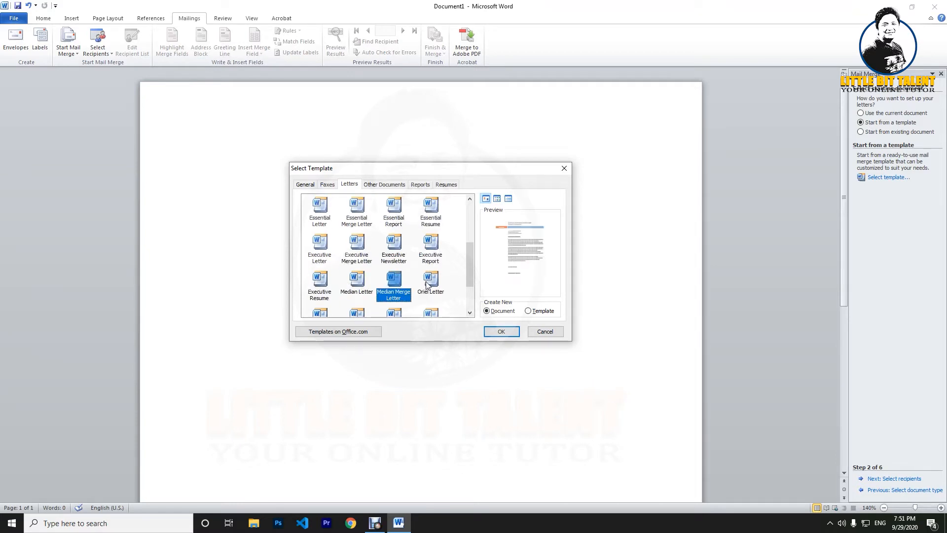
key("Escape")
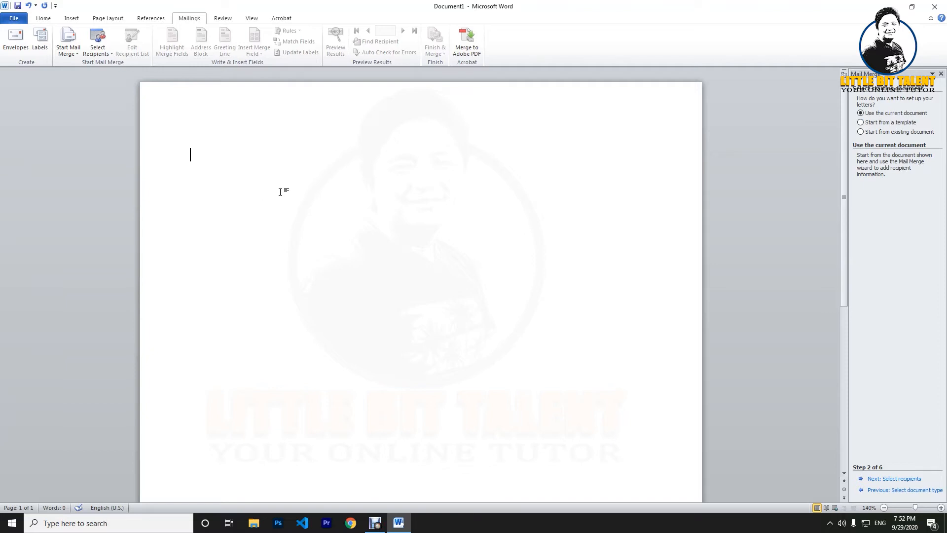
Switch to the desktop and select the Word document named content.
key("super+d")
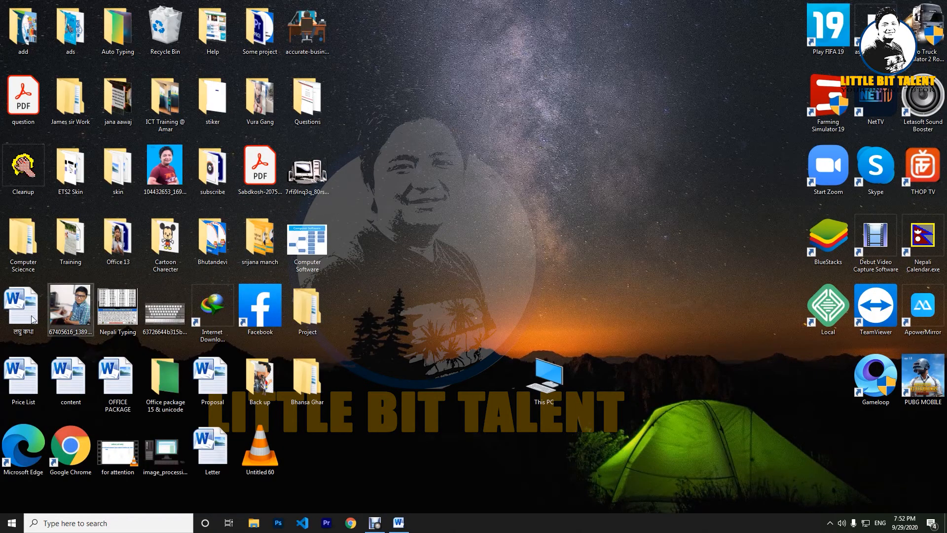
left_click(57, 373)
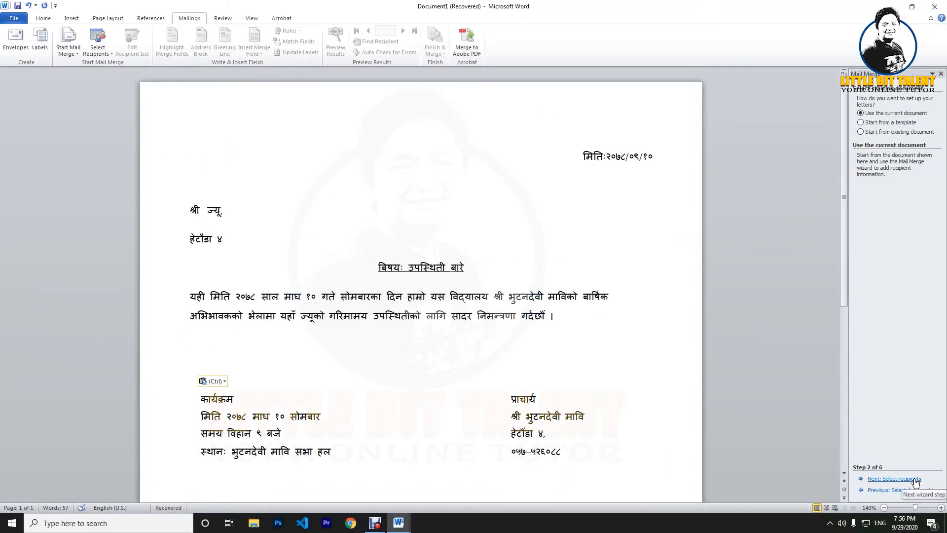
Continue to recipient selection, choose to type a new list, and create a new address list.
left_click(915, 480)
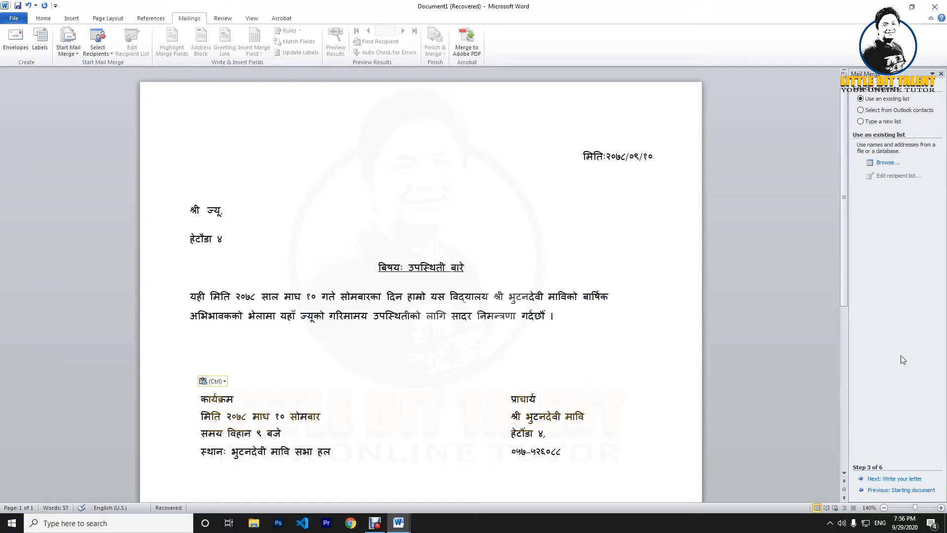
key("alt")
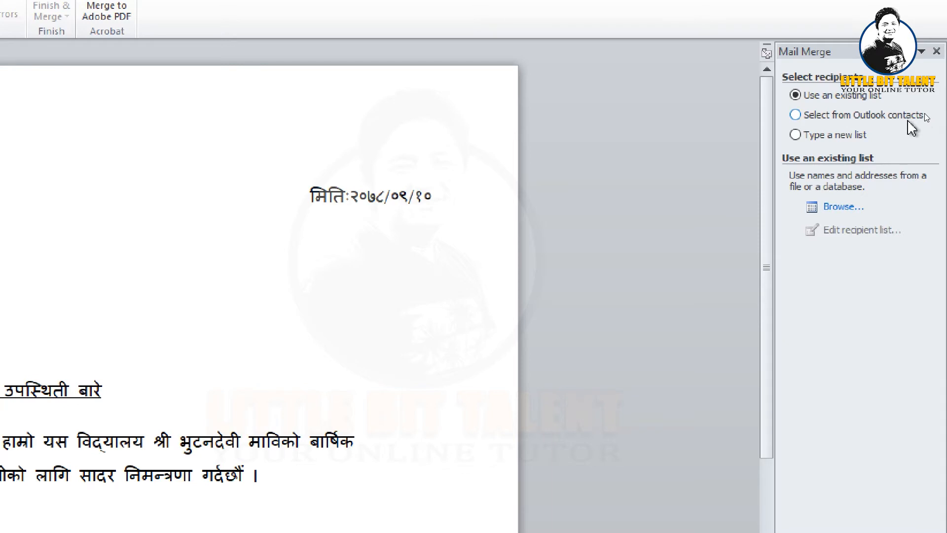
left_click(828, 137)
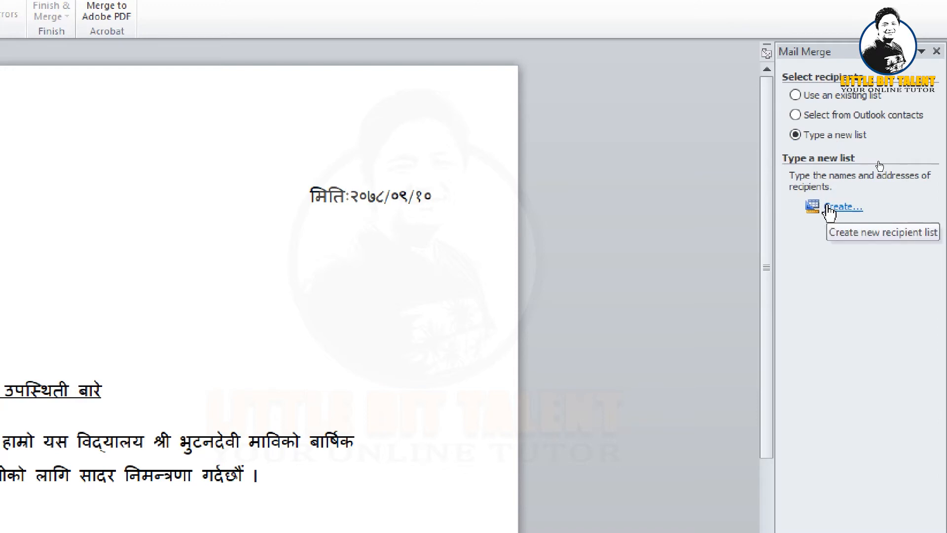
left_click(829, 208)
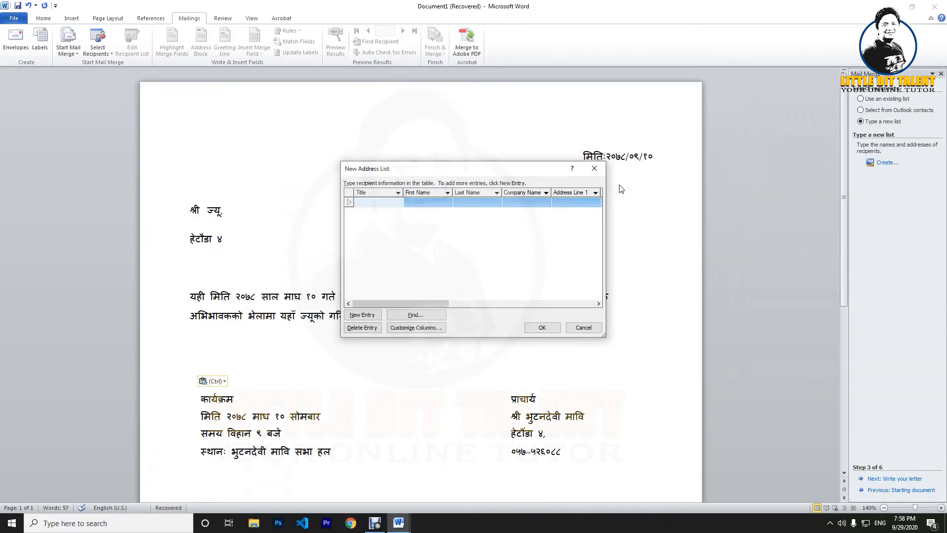
left_click_drag(526, 173, 476, 143)
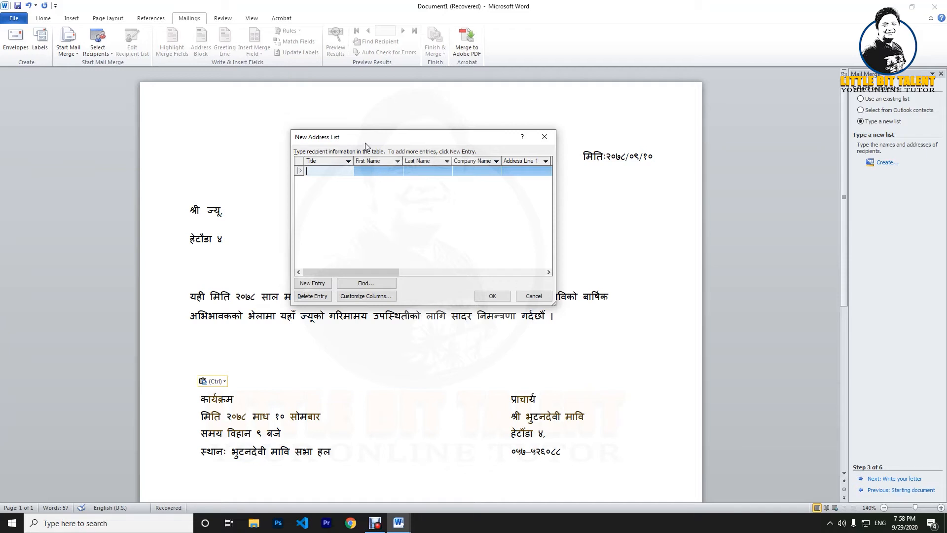
left_click_drag(366, 143, 375, 139)
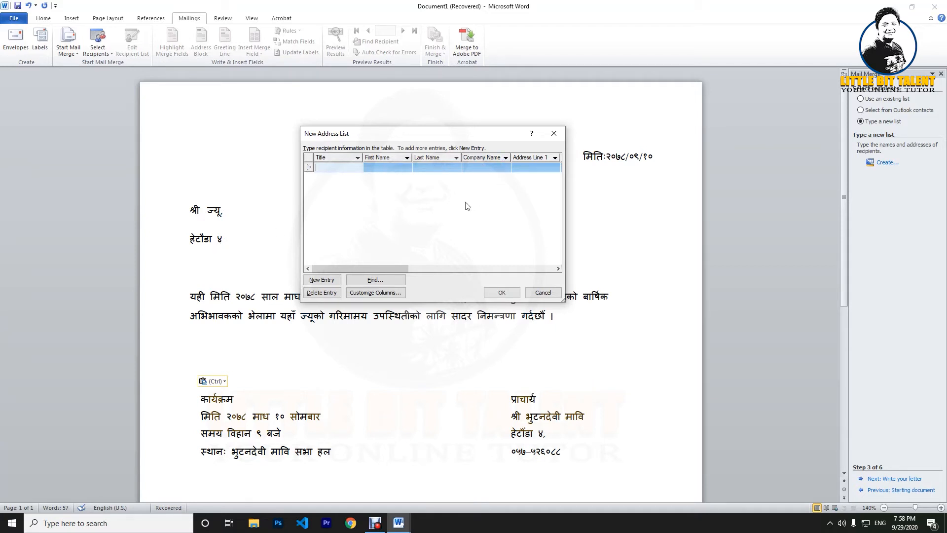
Customize the address list columns by deleting the Title, Company Name and Last Name fields.
left_click(365, 293)
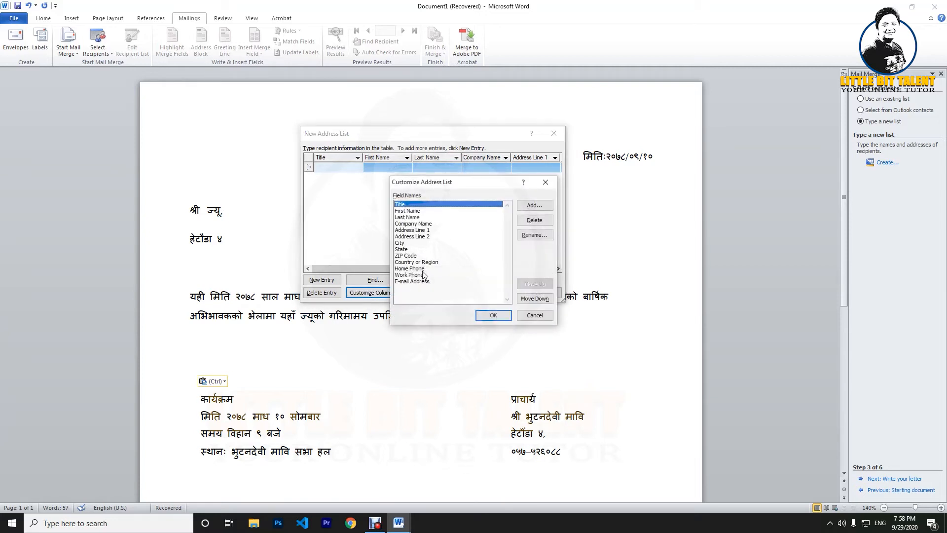
left_click(534, 220)
left_click(455, 286)
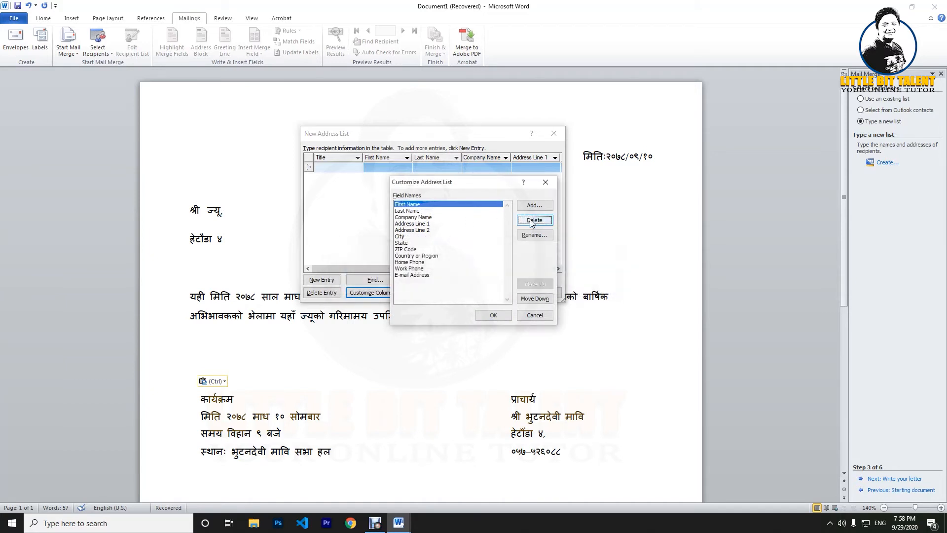
left_click(424, 218)
left_click(538, 224)
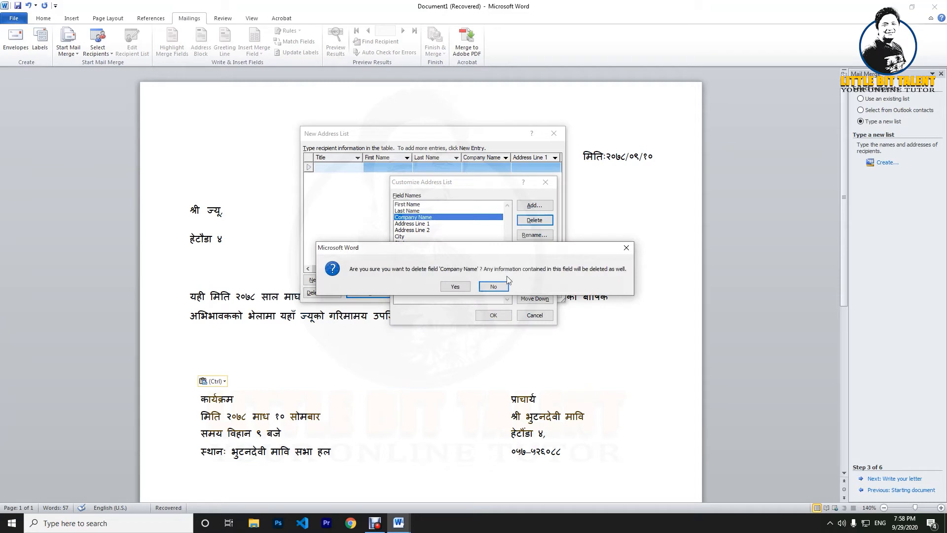
left_click(460, 286)
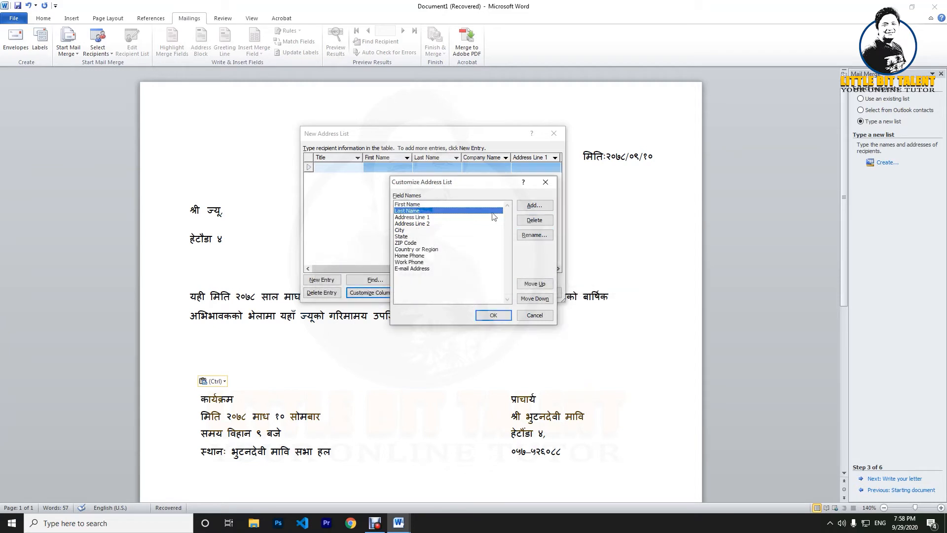
left_click(535, 221)
left_click(457, 287)
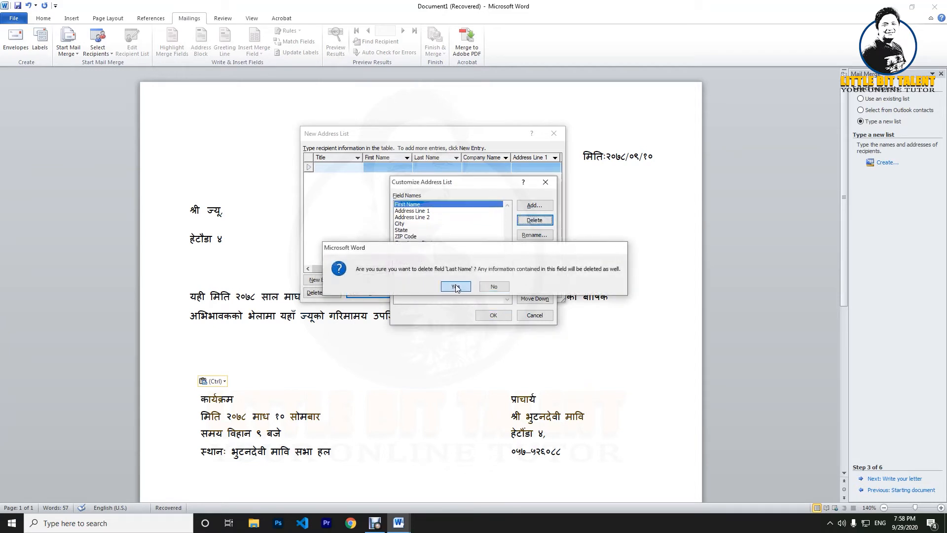
Delete the Address Line 2, Work Phone, E-mail Address, Home Phone and Country or Region fields.
left_click(429, 211)
left_click(430, 217)
left_click(534, 221)
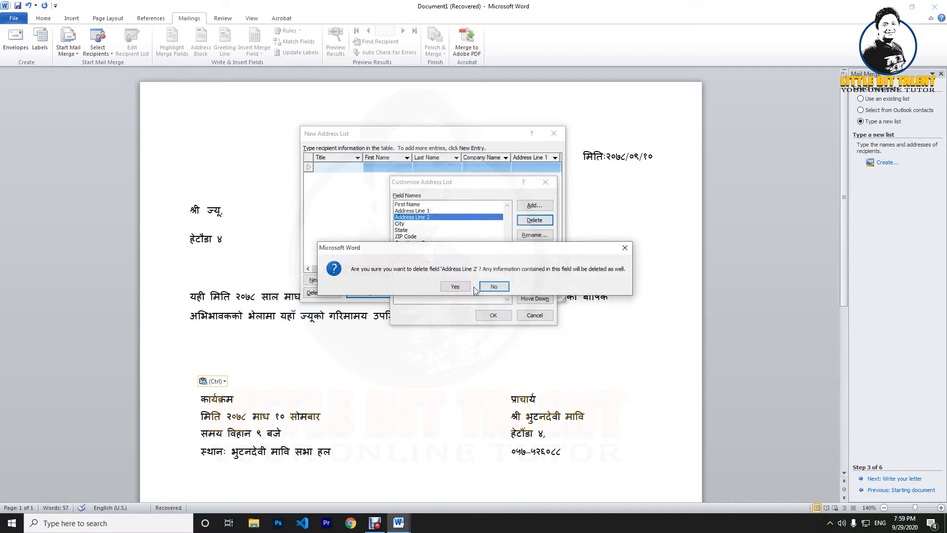
left_click(457, 286)
left_click(431, 249)
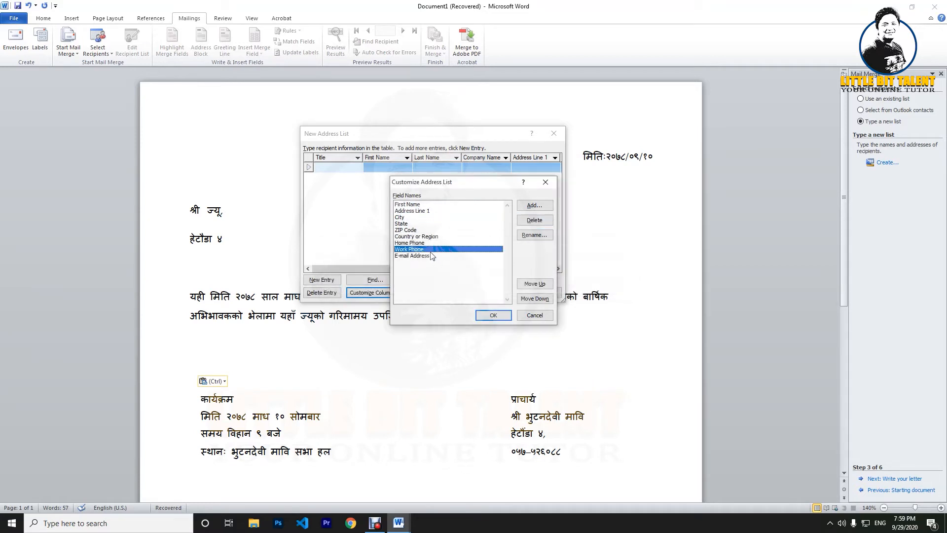
left_click(540, 221)
left_click(457, 285)
left_click(540, 222)
left_click(448, 289)
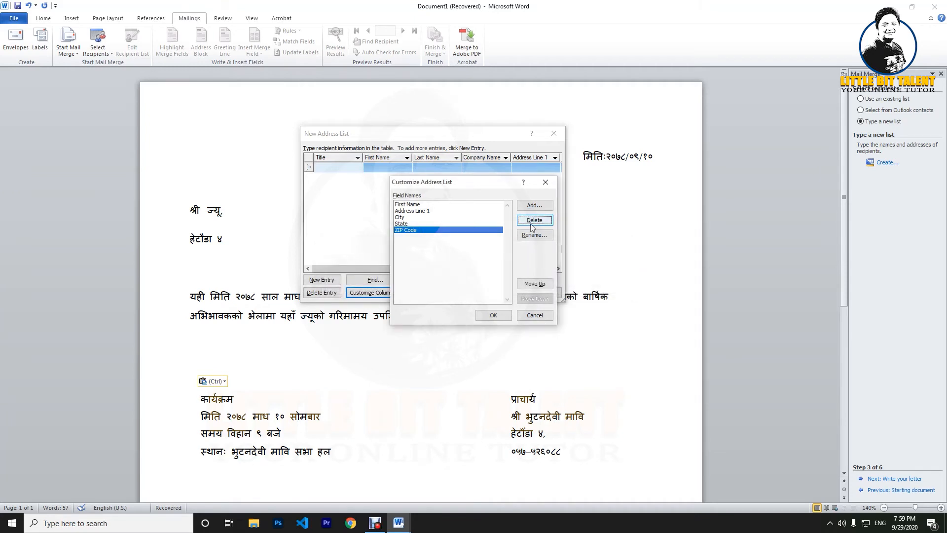
Delete the ZIP Code, State and City fields from the address list.
left_click(534, 220)
left_click(455, 286)
left_click(535, 220)
left_click(455, 286)
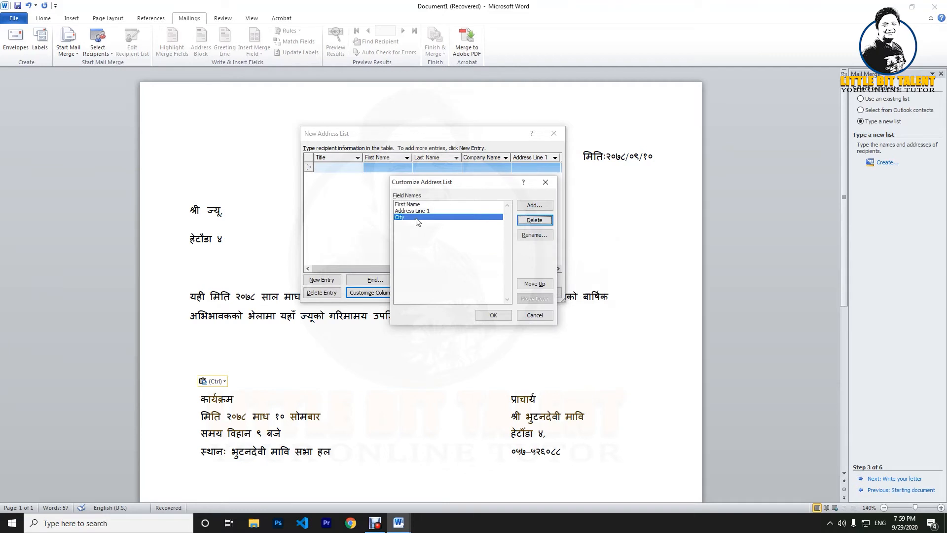
left_click(537, 221)
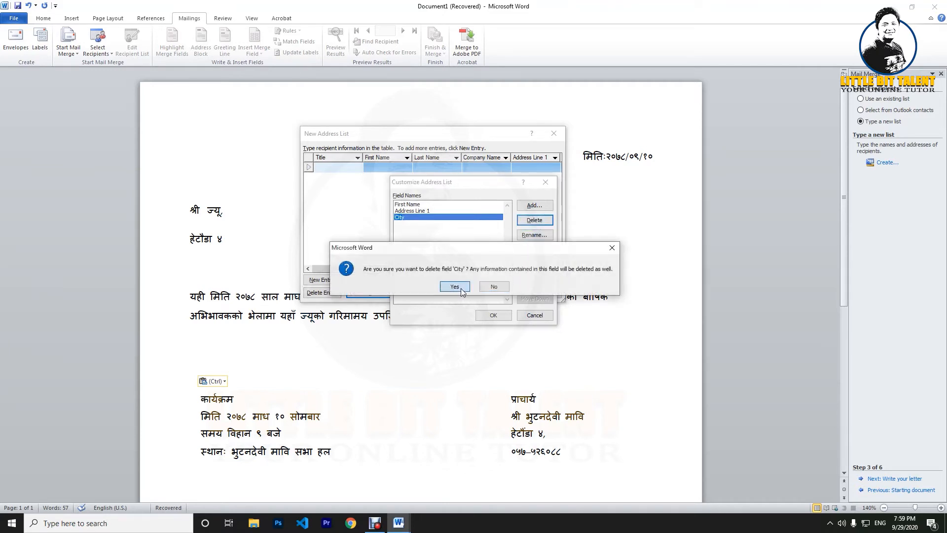
left_click(462, 290)
Rename the Address Line 1 field to Address.
left_click(422, 205)
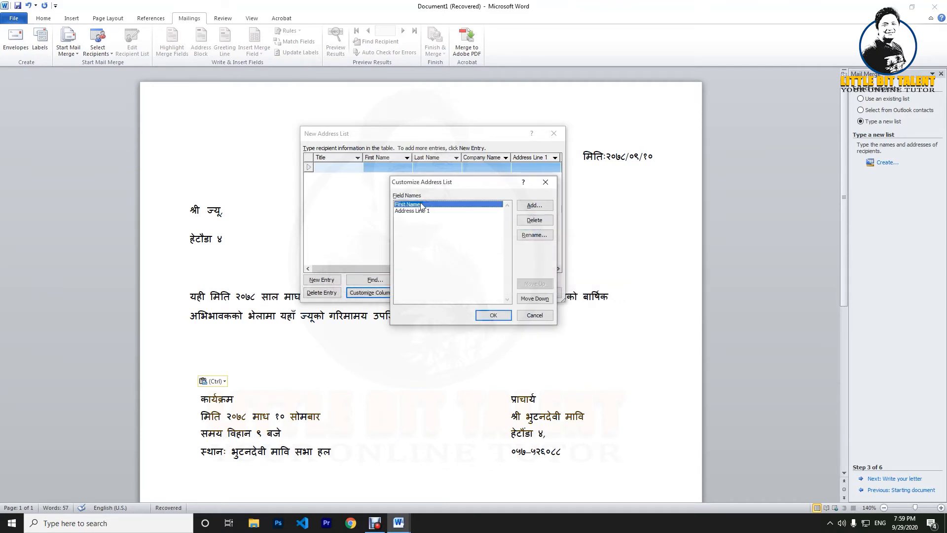
left_click(424, 211)
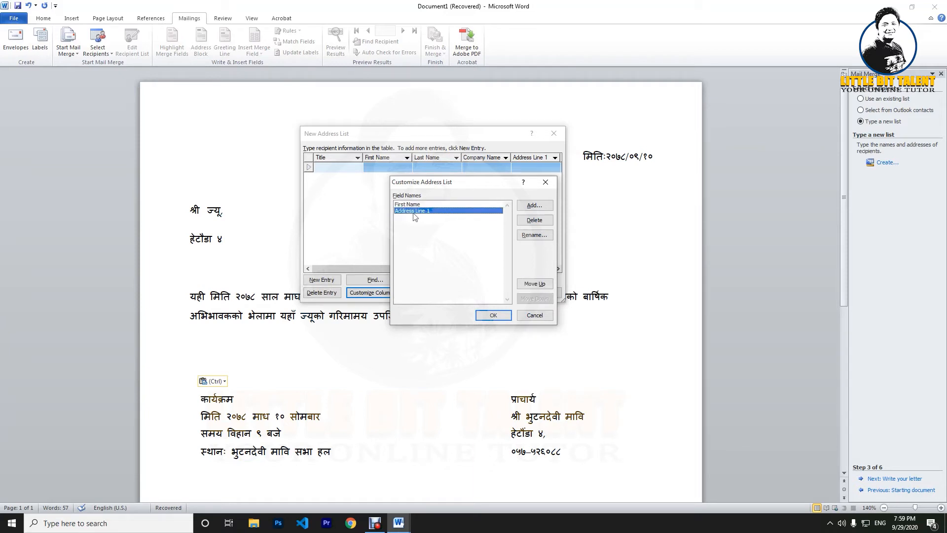
left_click(535, 236)
left_click(484, 257)
key("BackSpace")
key("BackSpace")
key("BackSpace")
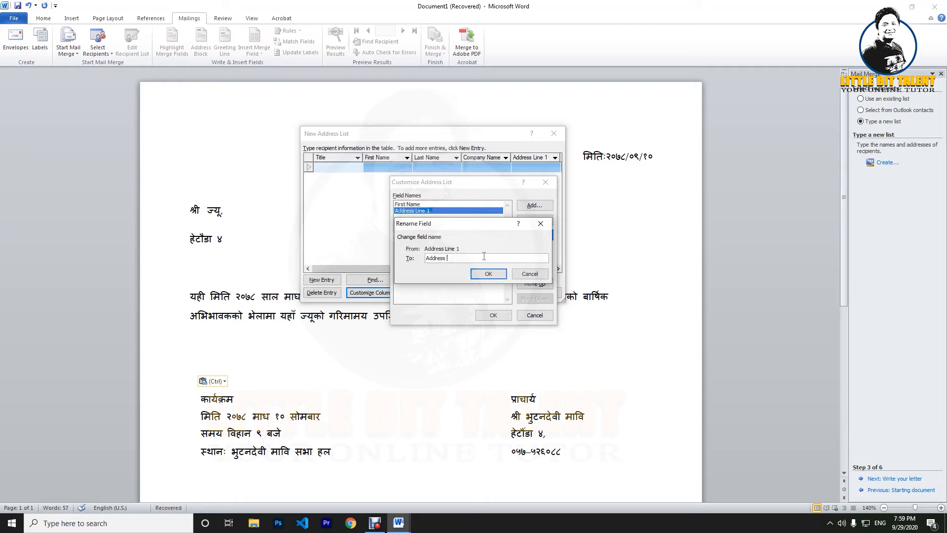
left_click(487, 273)
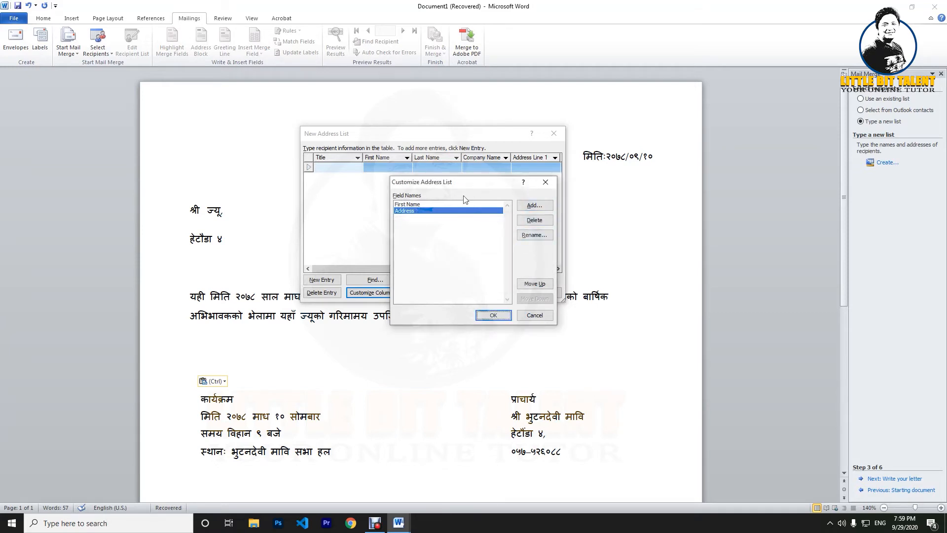
Add a field named SN and move it to the first place in the field list.
left_click(531, 207)
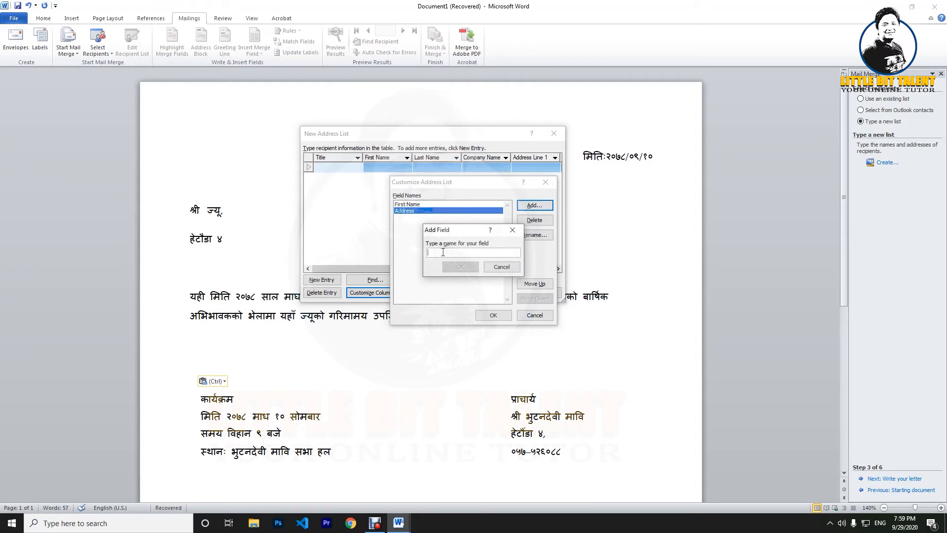
type("SN")
left_click(462, 266)
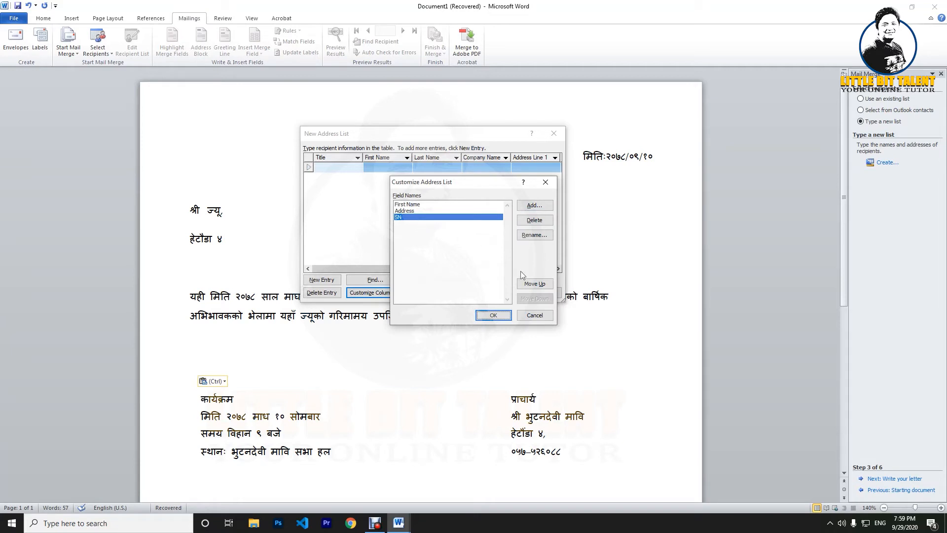
left_click(535, 284)
left_click(536, 284)
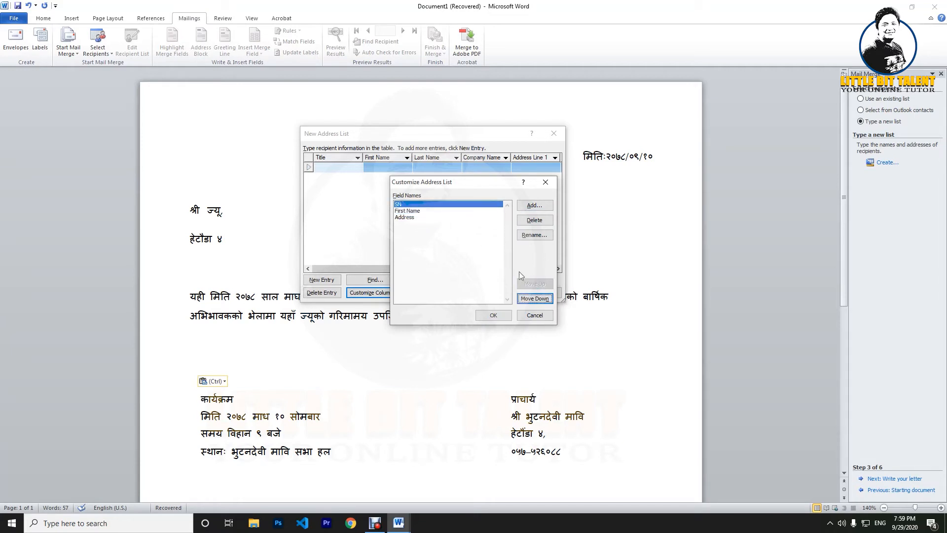
Move the SN field to the end of the field list and back to the start, and delete it.
left_click(539, 300)
left_click(540, 299)
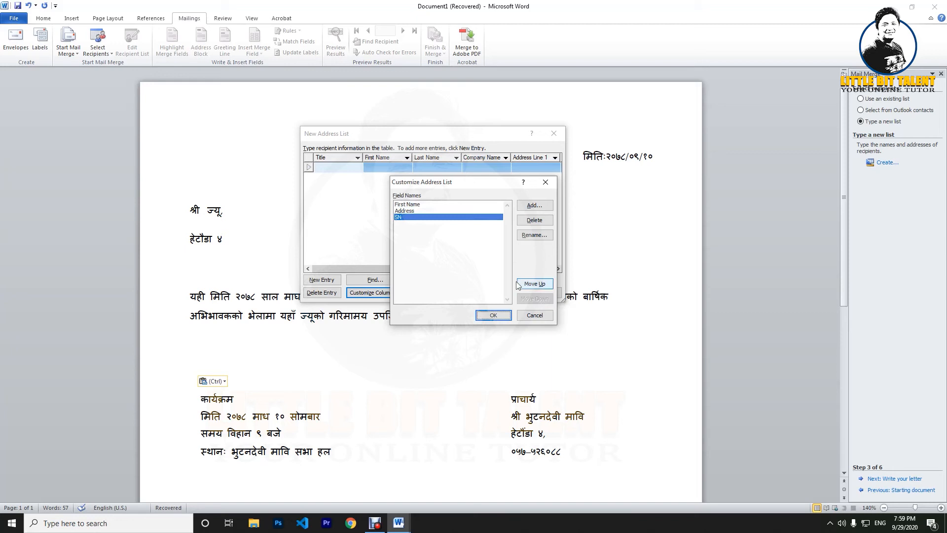
left_click(535, 285)
left_click(535, 285)
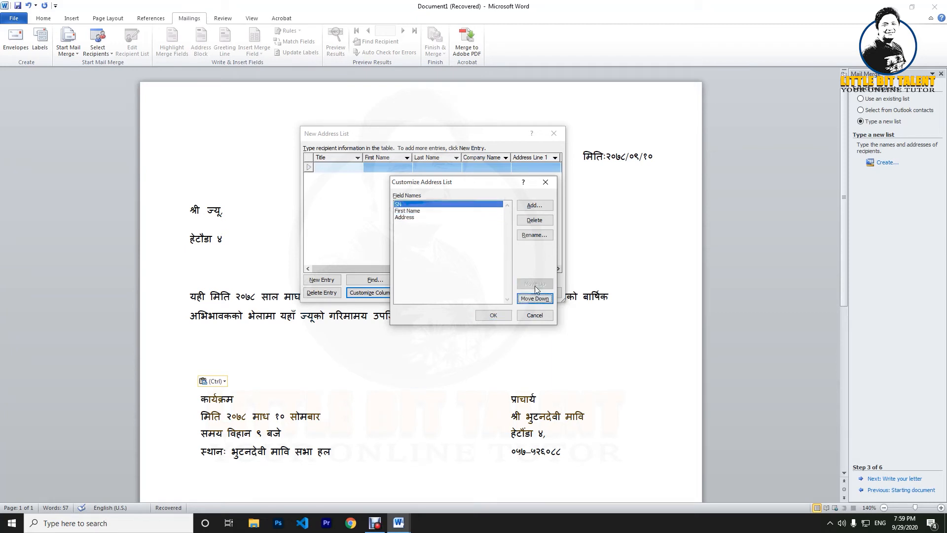
left_click(534, 220)
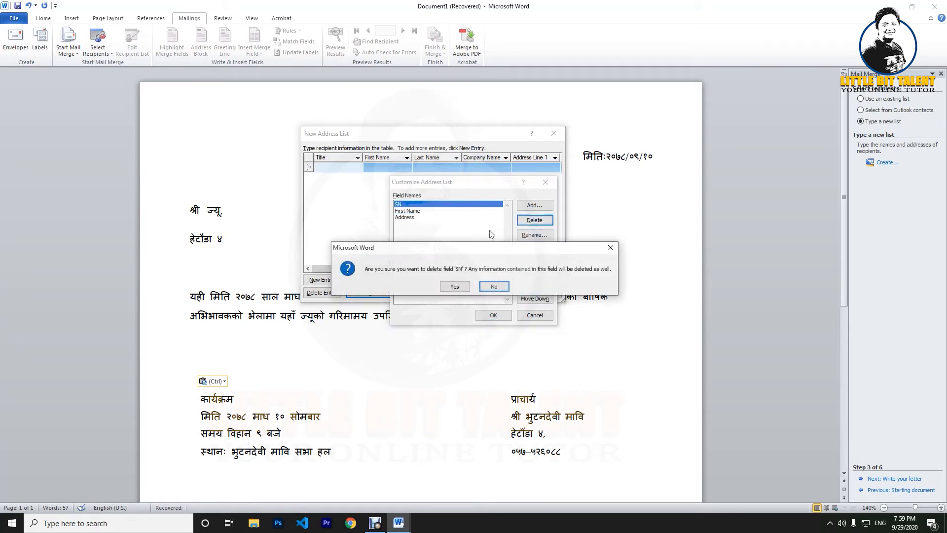
left_click(456, 287)
Review the First Name and Address fields and apply the customized columns to the address list.
left_click(416, 210)
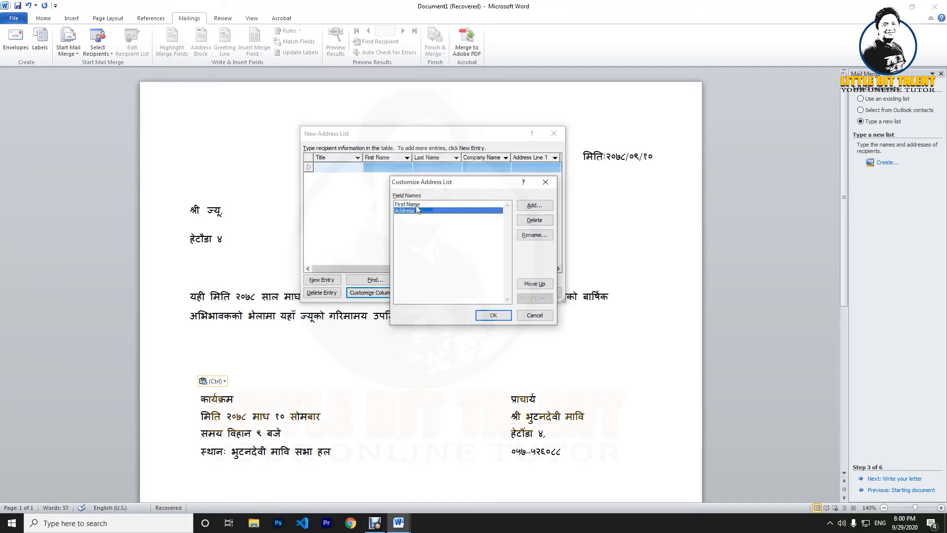
left_click(417, 204)
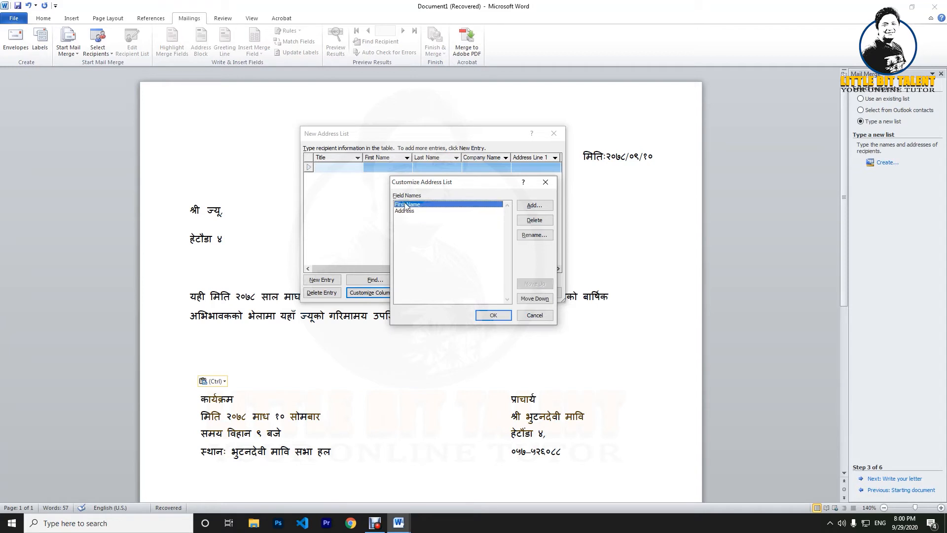
left_click(491, 316)
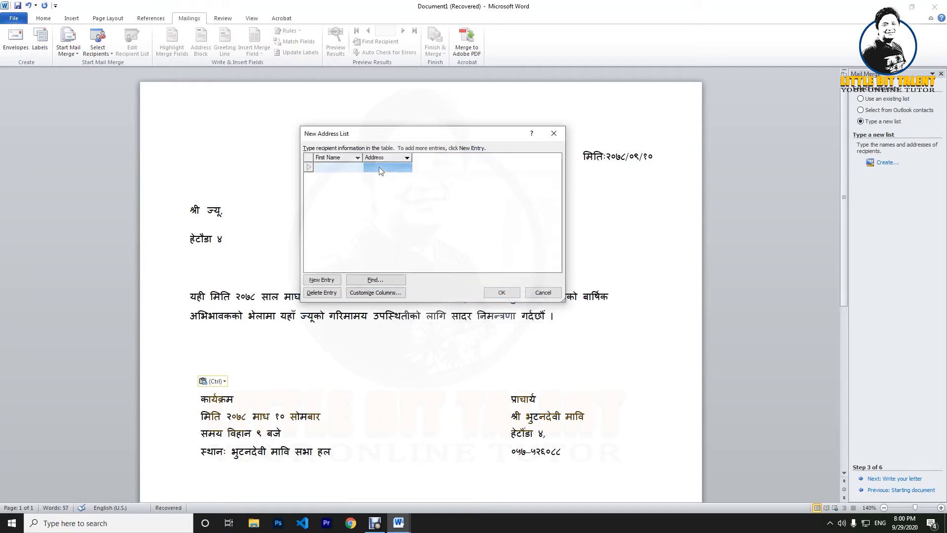
Switch the keyboard language to Nepali Unicode Romanized for filling in the address list.
left_click(351, 168)
key("Escape")
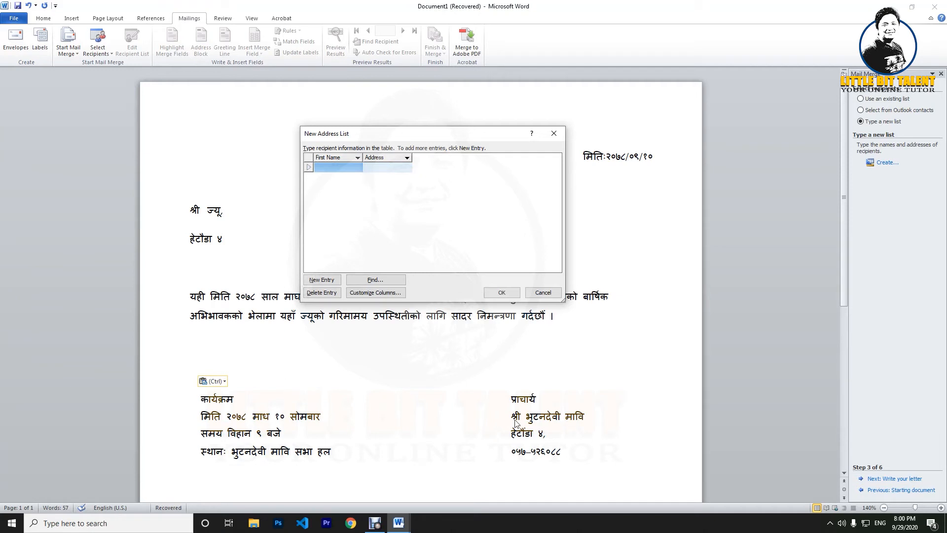
left_click(323, 167)
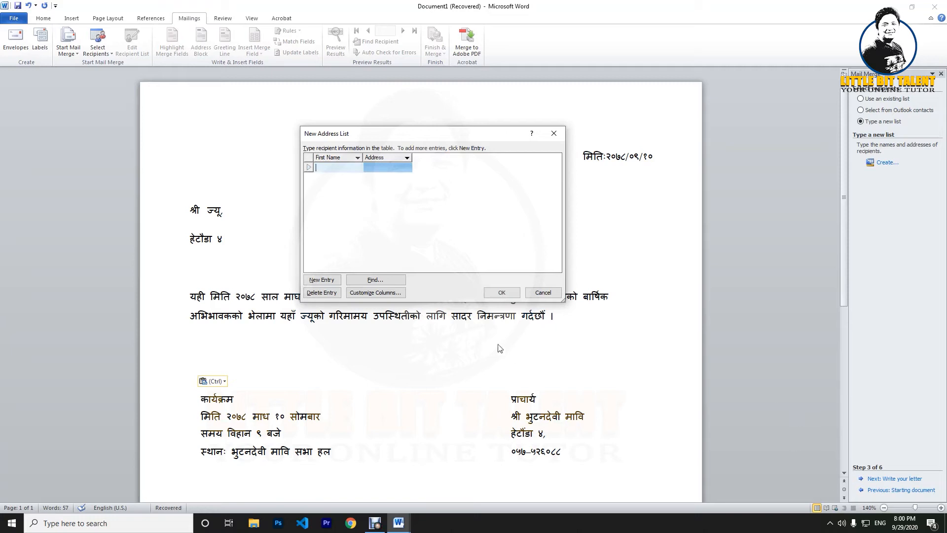
left_click(347, 171)
left_click(882, 524)
left_click(883, 526)
left_click(883, 527)
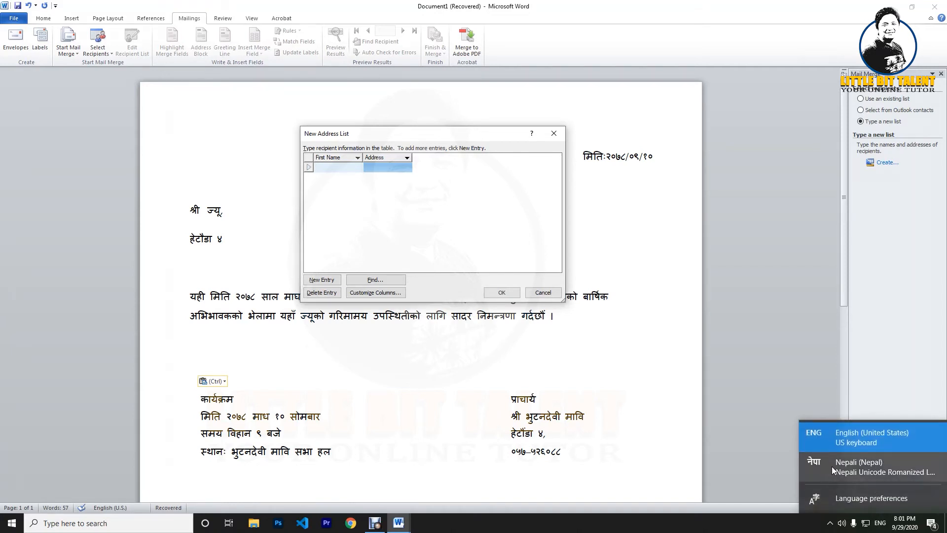
left_click(866, 469)
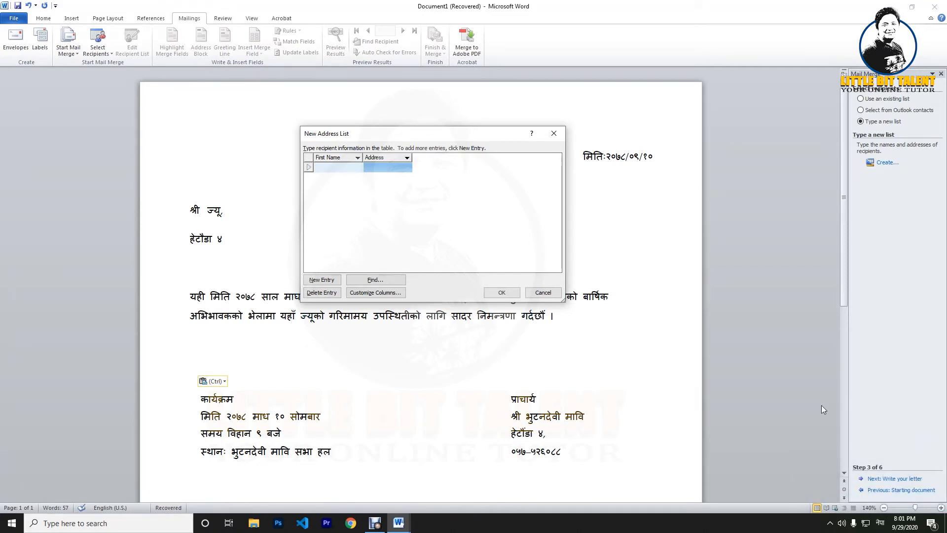
Enter the first recipient's name in First Name and the recipient's town and ward number in Address, in Nepali.
left_click(328, 169)
type("राज साम")
key("Tab")
type("हेटौंडस")
key("BackSpace")
type("ा")
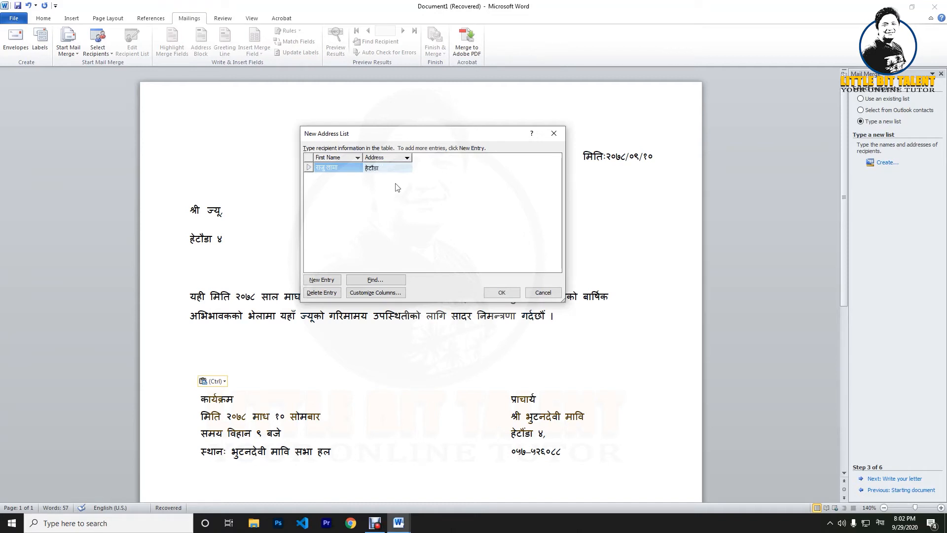
type(" %")
type("४")
left_click(339, 183)
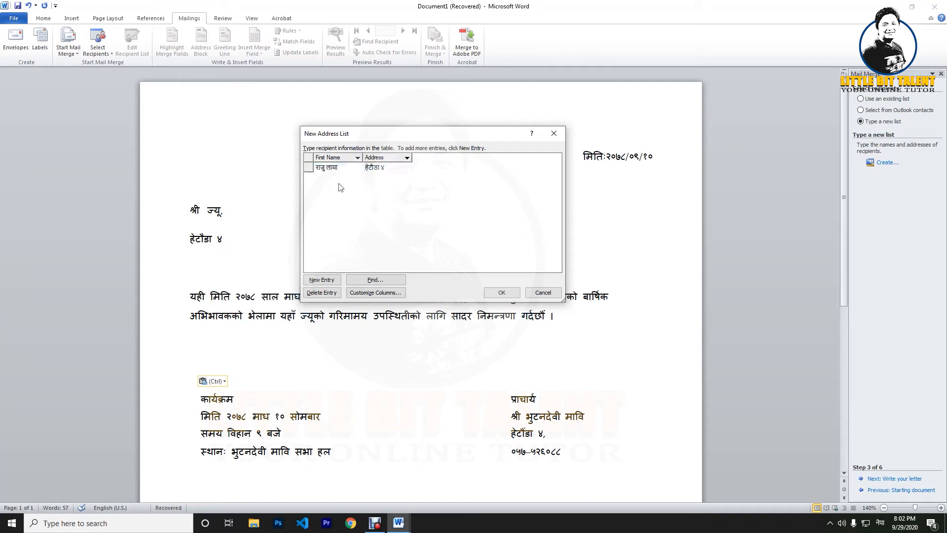
Add a second entry to the address list with the recipient's name and the town and ward number in Nepali.
left_click(323, 280)
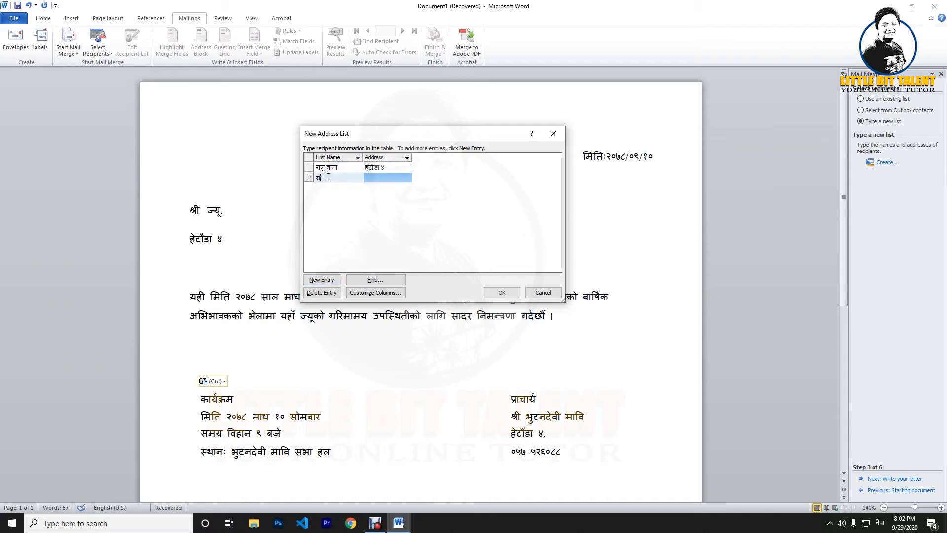
type("राम पौस")
key("BackSpace")
type("ष")
type("ल")
key("Tab")
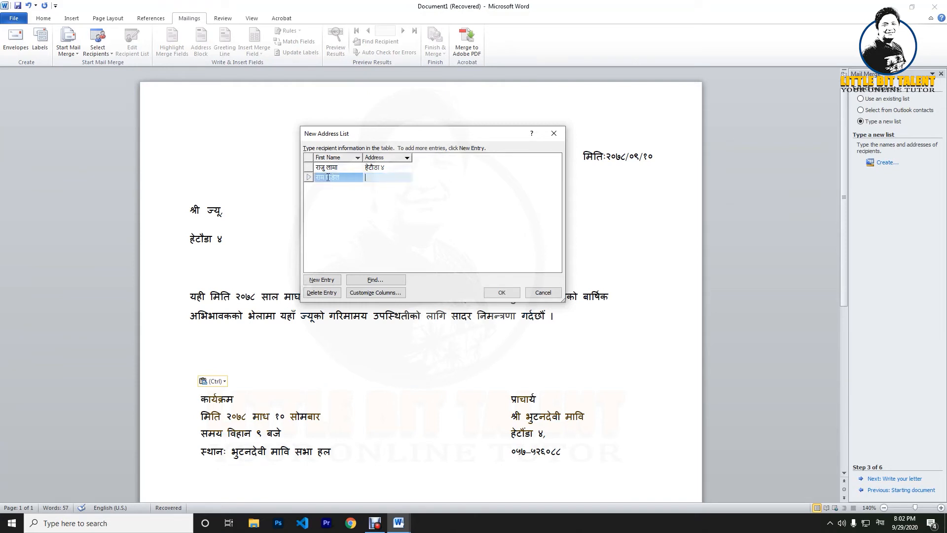
left_click(381, 171)
left_click_drag(389, 168, 365, 168)
left_click(383, 179)
type("हेटौडा ७")
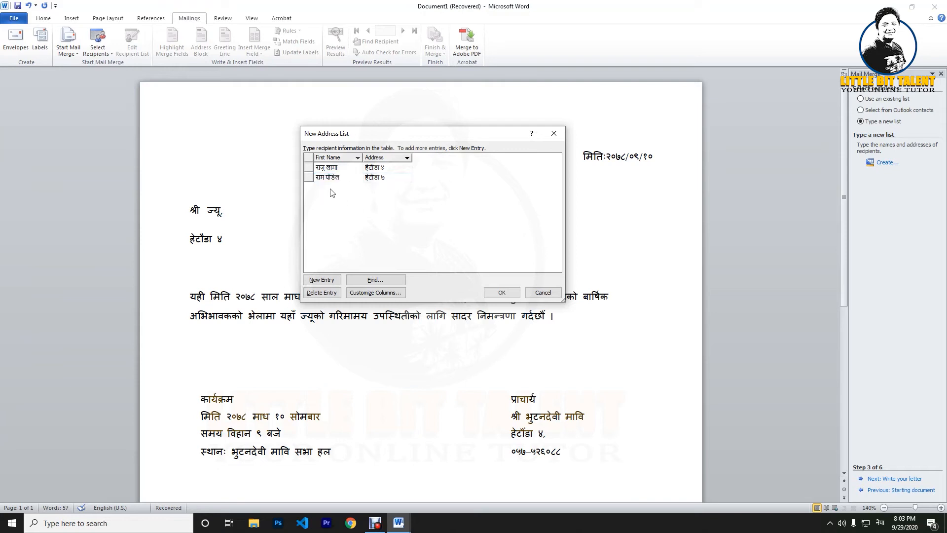
Add a third entry with the next recipient's name in First Name and the town and ward number in Address.
left_click(322, 279)
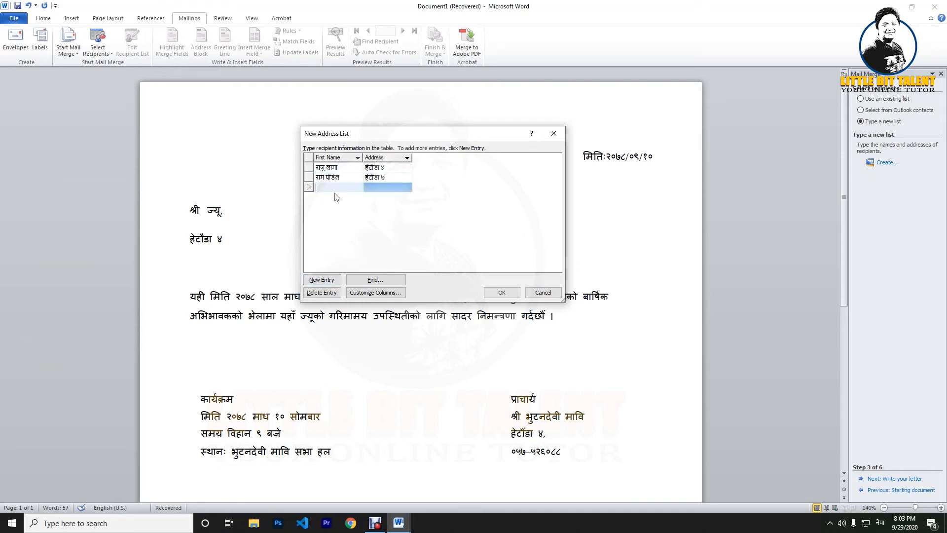
type("ल")
key("BackSpace")
key("BackSpace")
key("BackSpace")
type("रिमा")
type(" स")
key("BackSpace")
type("घिमिरे")
key("Tab")
type("हेटौंडा ४")
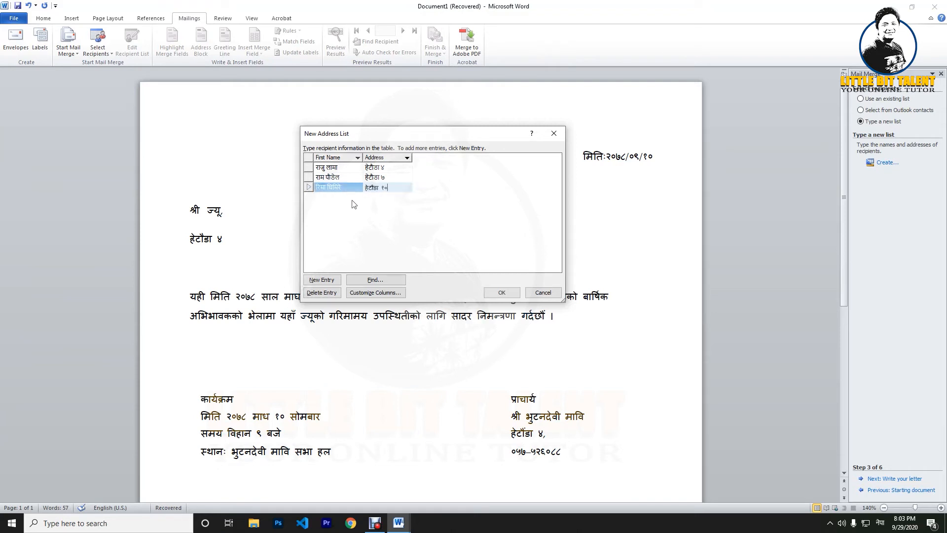
Add a fourth entry to the address list with the last recipient's name, town and ward number in Nepali.
key("Tab")
type("कमार कार")
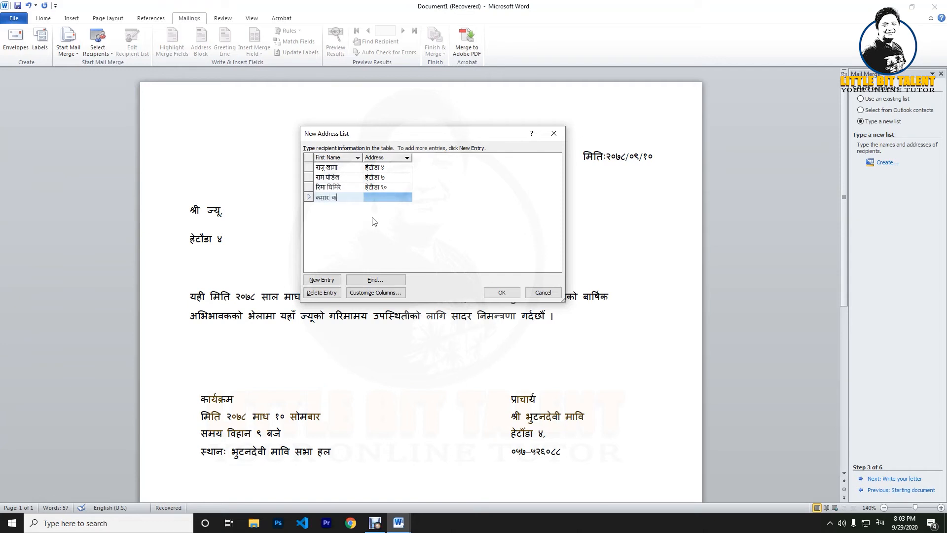
type("्की")
type("हेटौंडा")
left_click(342, 168)
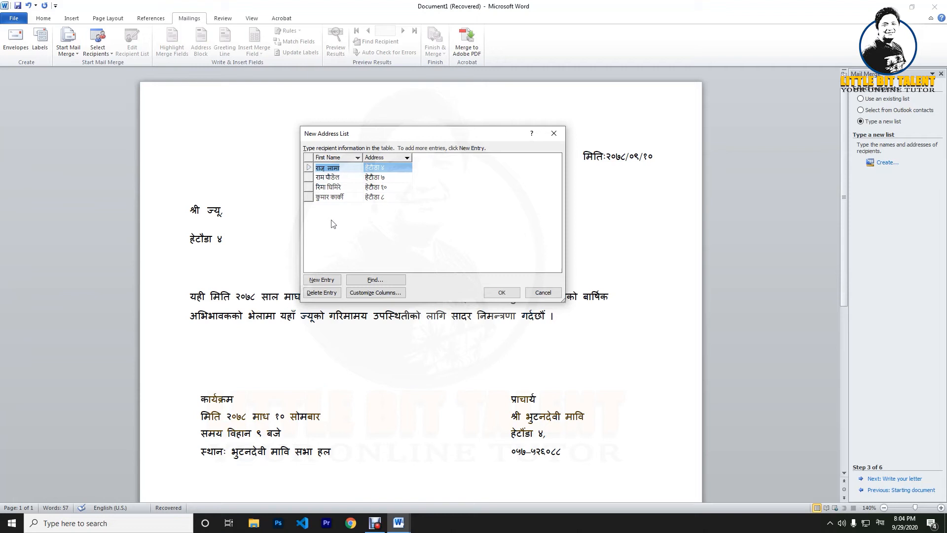
Finish the address list with the Desktop as its save location, and switch the keyboard language to English (United States).
left_click(502, 292)
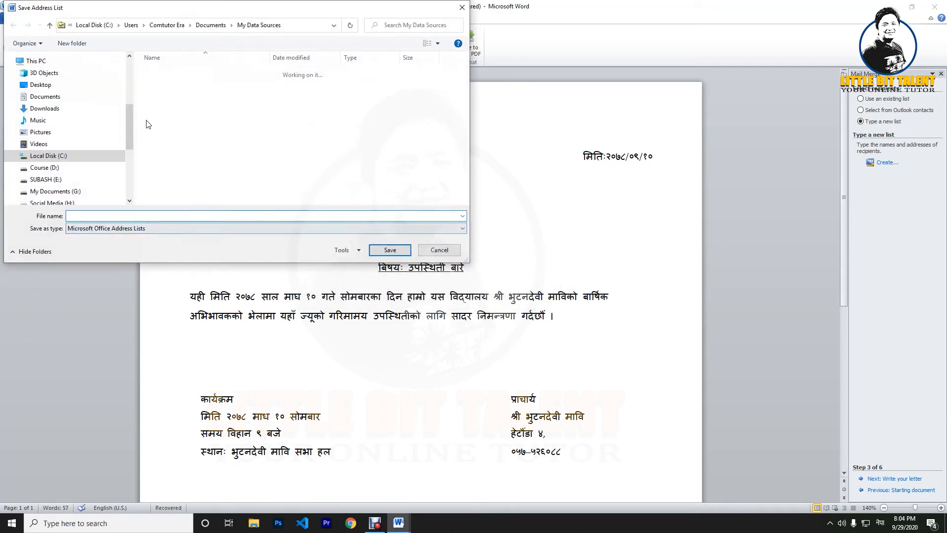
left_click(51, 90)
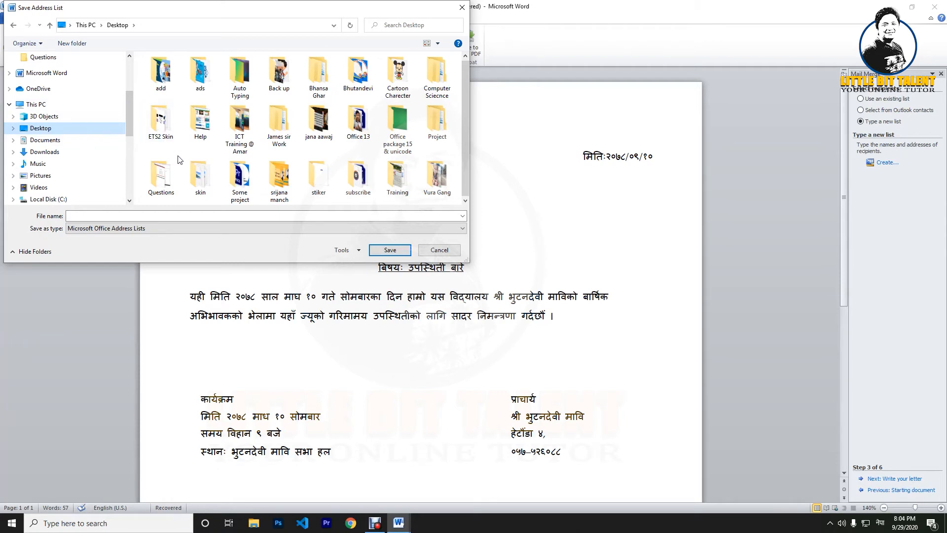
left_click(187, 216)
type("Al")
key("BackSpace")
key("BackSpace")
key("alt+shift")
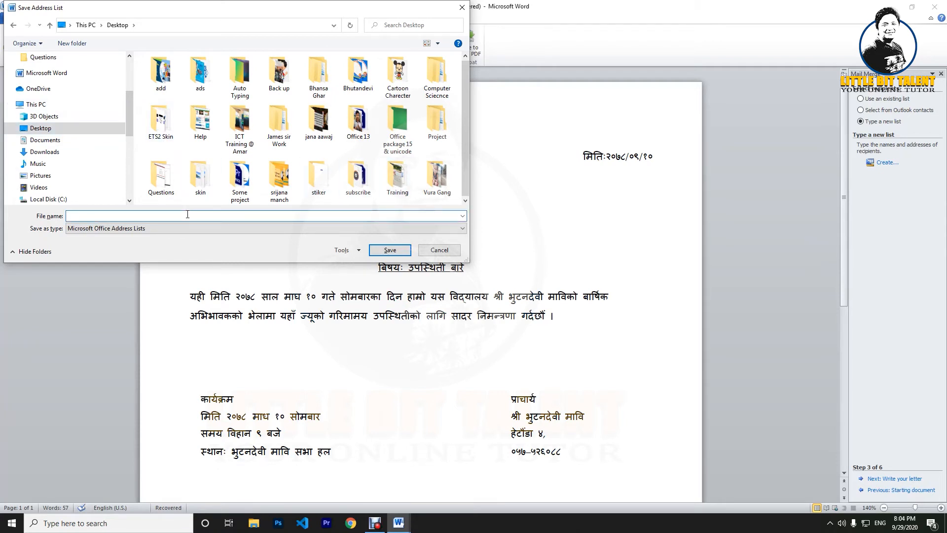
left_click(880, 523)
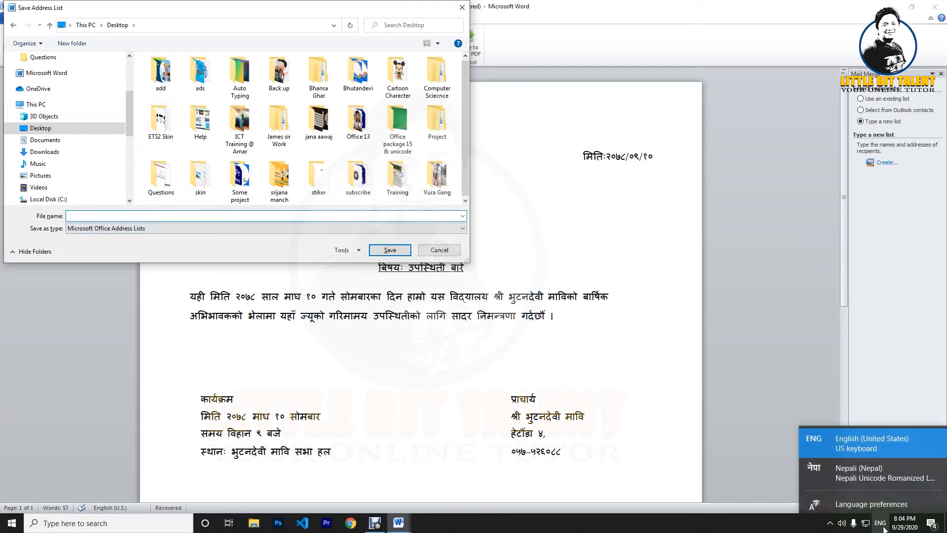
left_click(844, 450)
Save the address list as Database and accept all listed recipients for the merge.
type("Da")
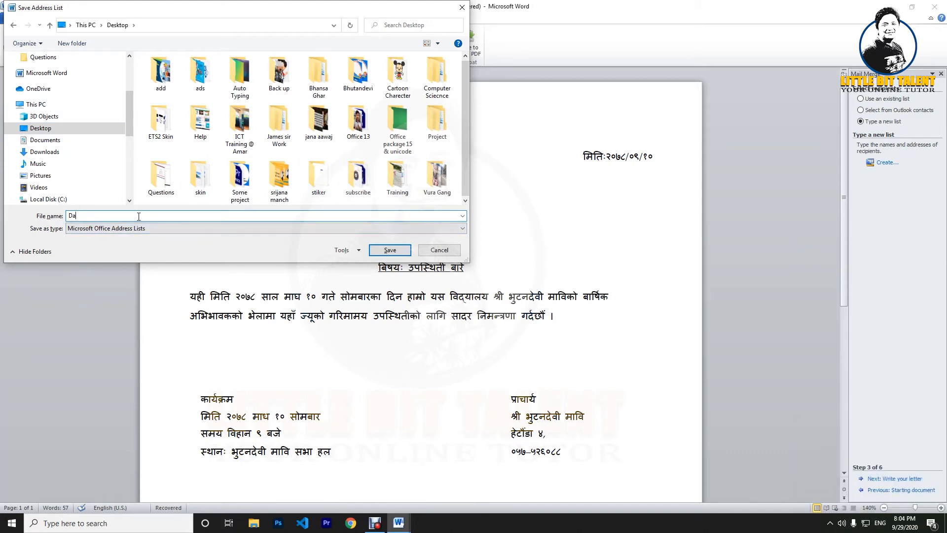
type("tabase")
left_click(390, 250)
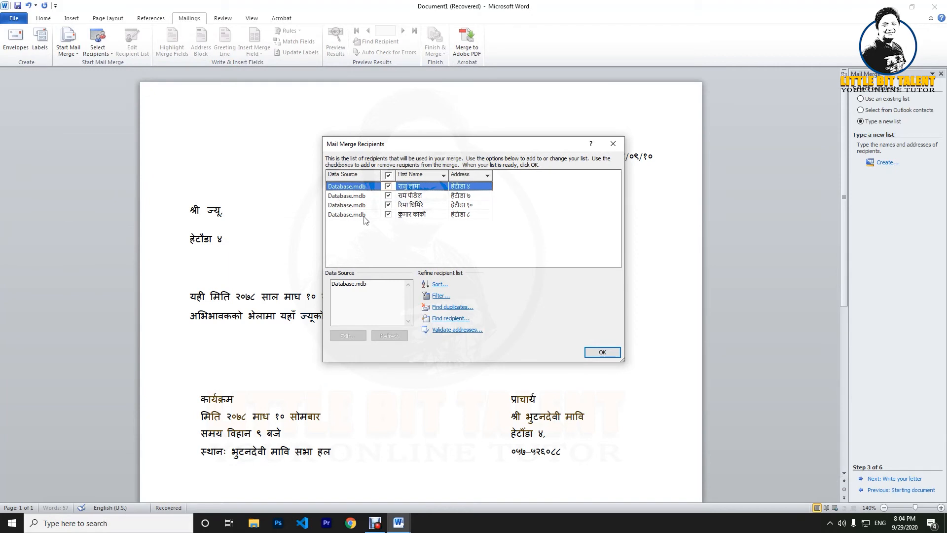
left_click_drag(466, 150, 513, 131)
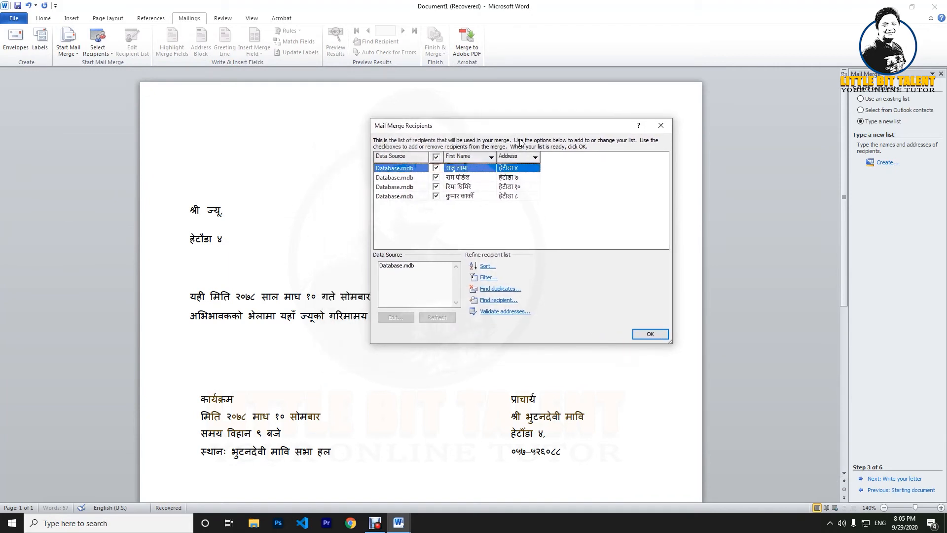
left_click(650, 334)
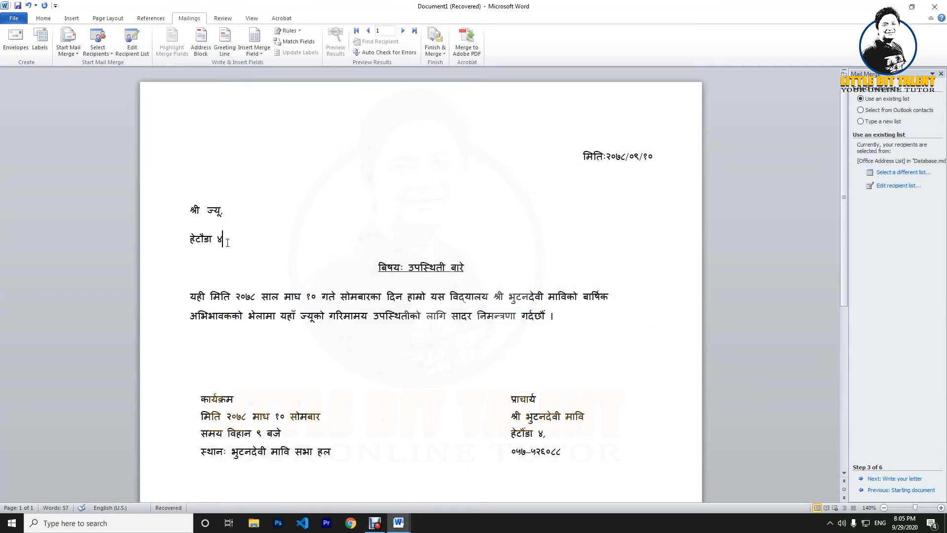
Delete the manually typed address line below the श्री ज्यू salutation and return to the end of the salutation.
left_click_drag(223, 249, 200, 241)
key("Delete")
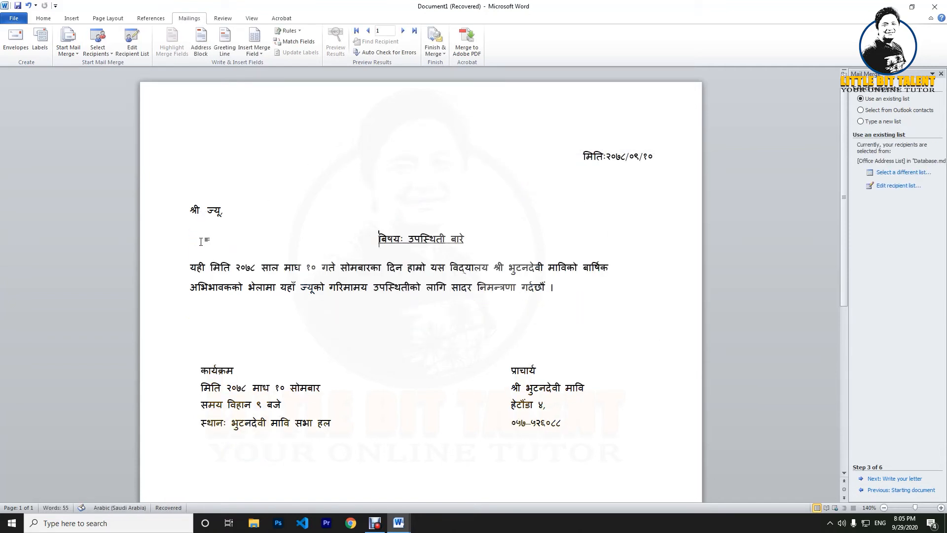
key("Up")
scroll(496, 296, "down", 3)
scroll(496, 296, "up", 3)
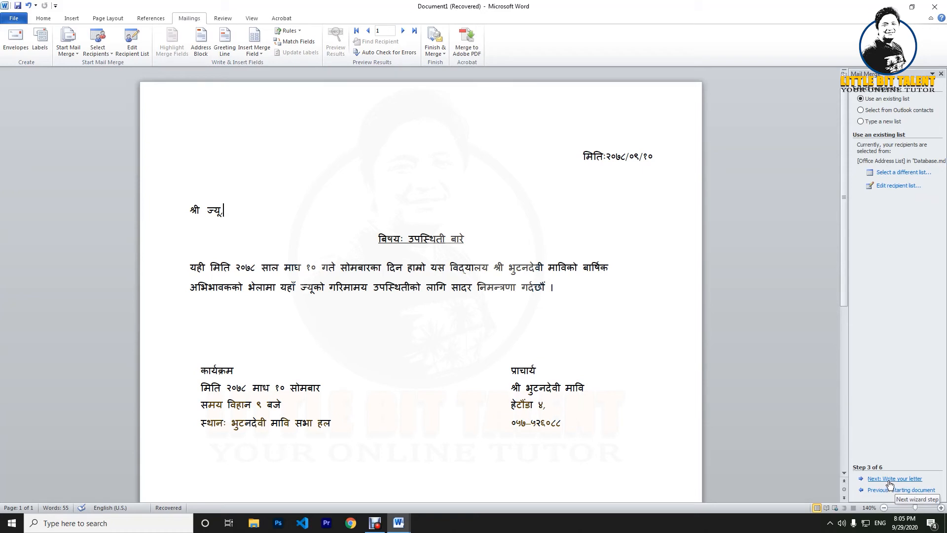
Advance the wizard to writing the letter and insert the First Name merge field between श्री and ज्यू in the salutation.
left_click(918, 481)
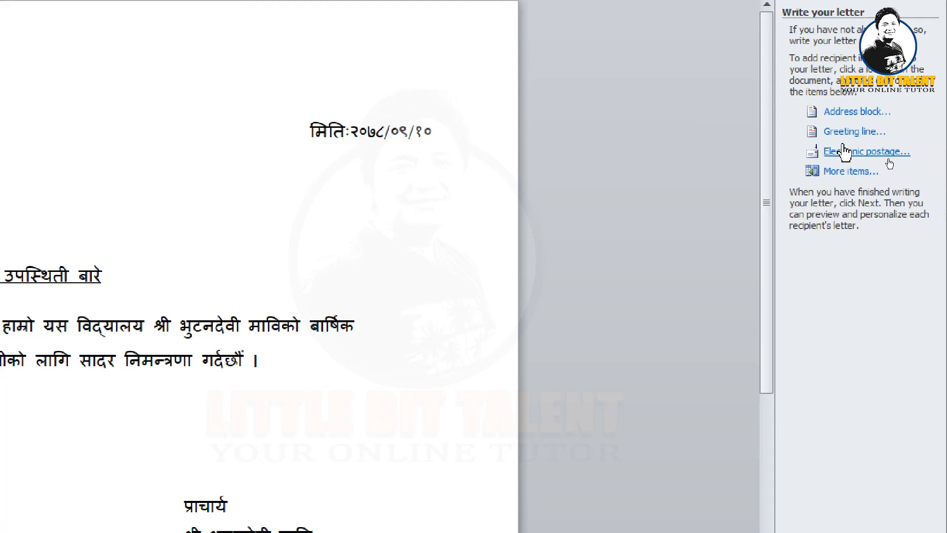
left_click(845, 181)
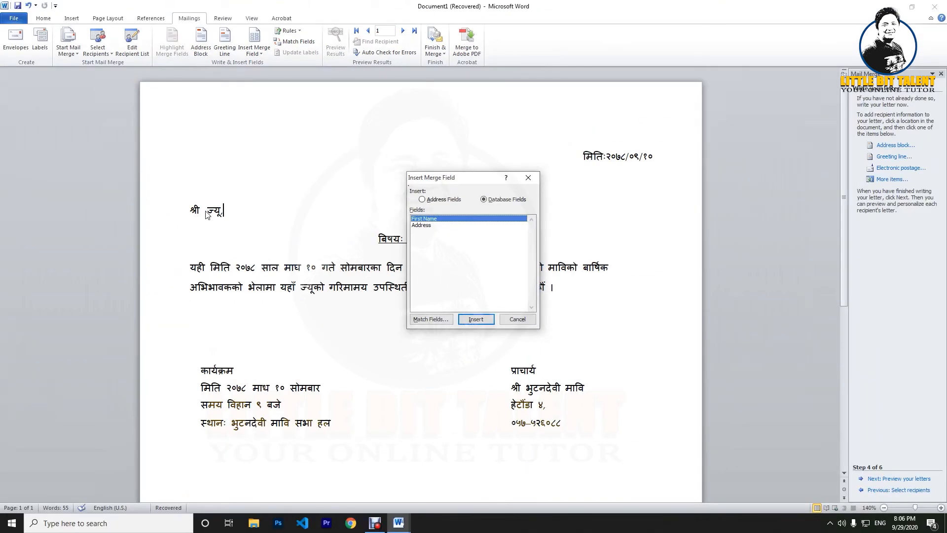
left_click(528, 178)
left_click(202, 210)
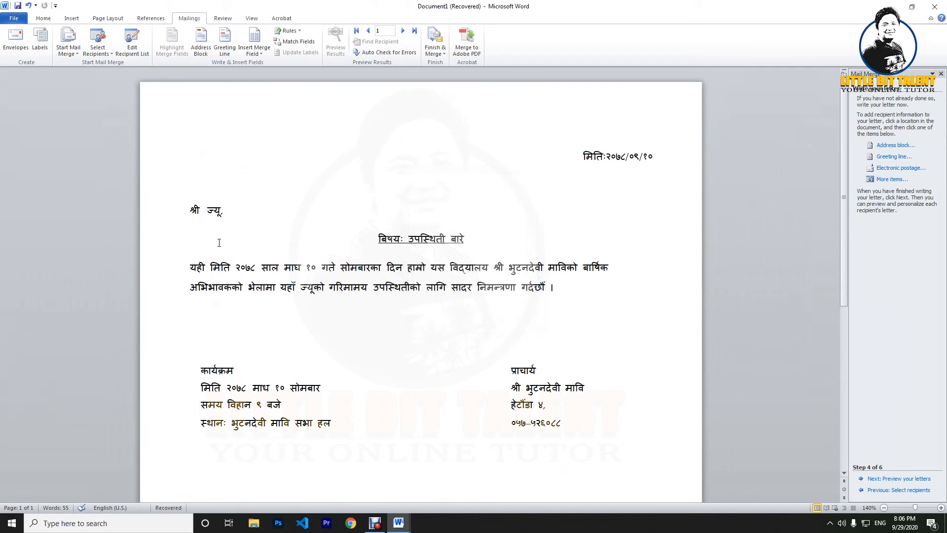
left_click(891, 181)
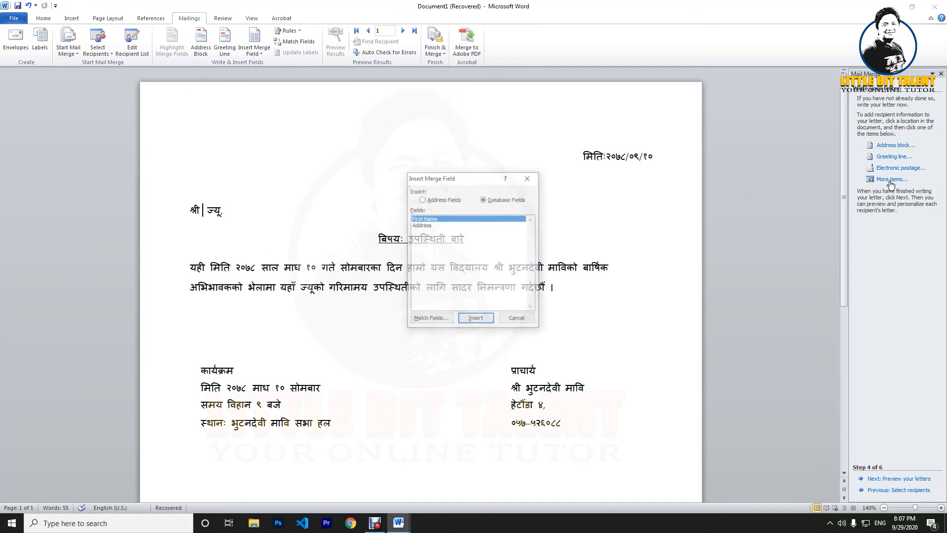
left_click(428, 220)
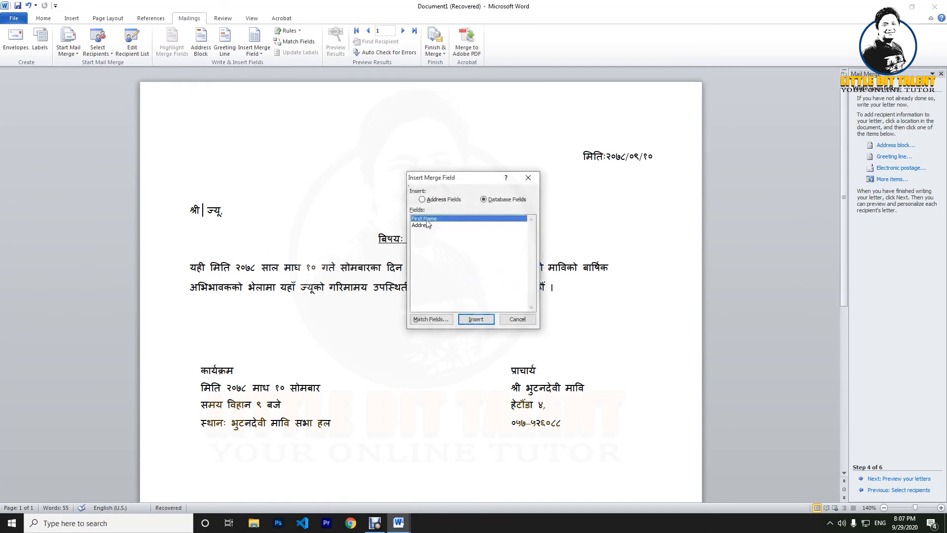
left_click(482, 320)
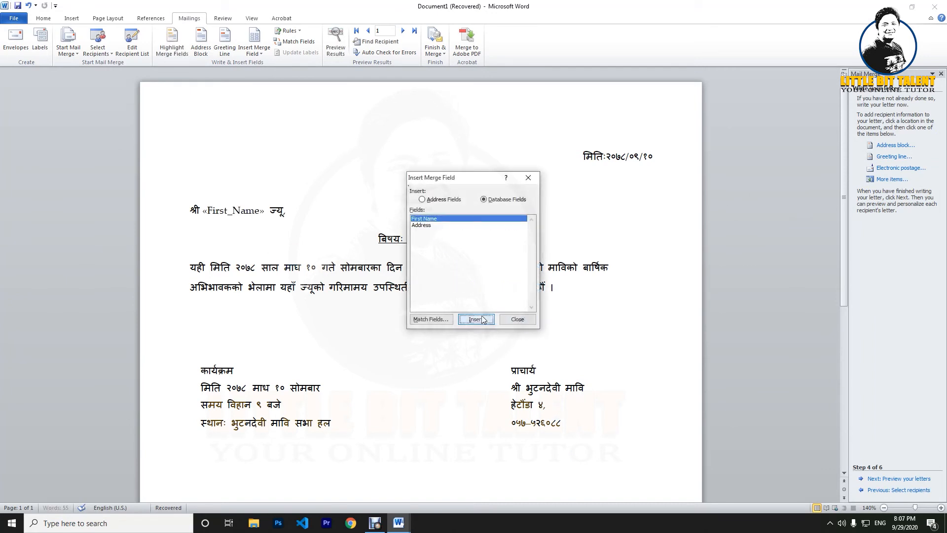
left_click(517, 319)
Add a new line below the salutation and insert the Address merge field on it.
left_click(202, 232)
left_click(290, 216)
key("Return")
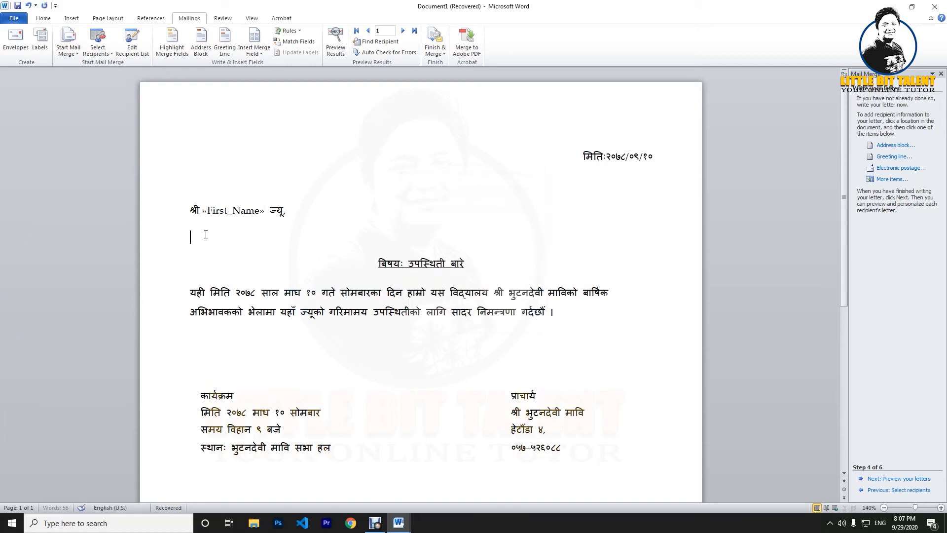
left_click(887, 181)
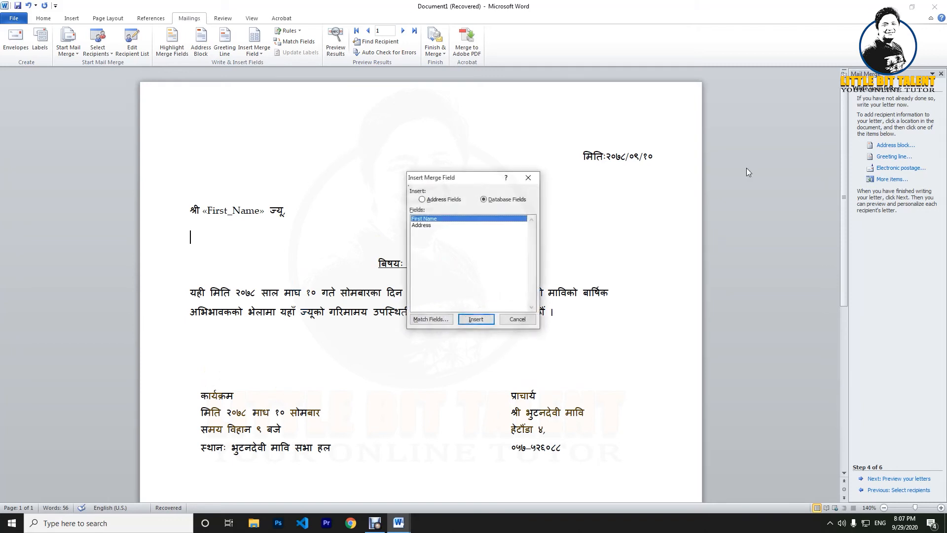
left_click(421, 225)
left_click(486, 321)
left_click(516, 320)
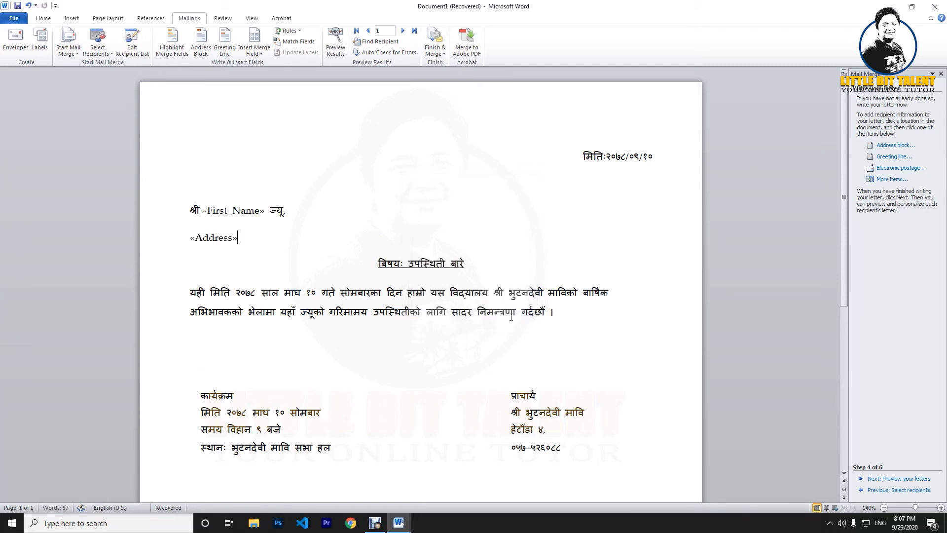
Insert the First Name merge field after यहाँ and before ज्यूको in the letter's body paragraph.
scroll(499, 292, "down", 3)
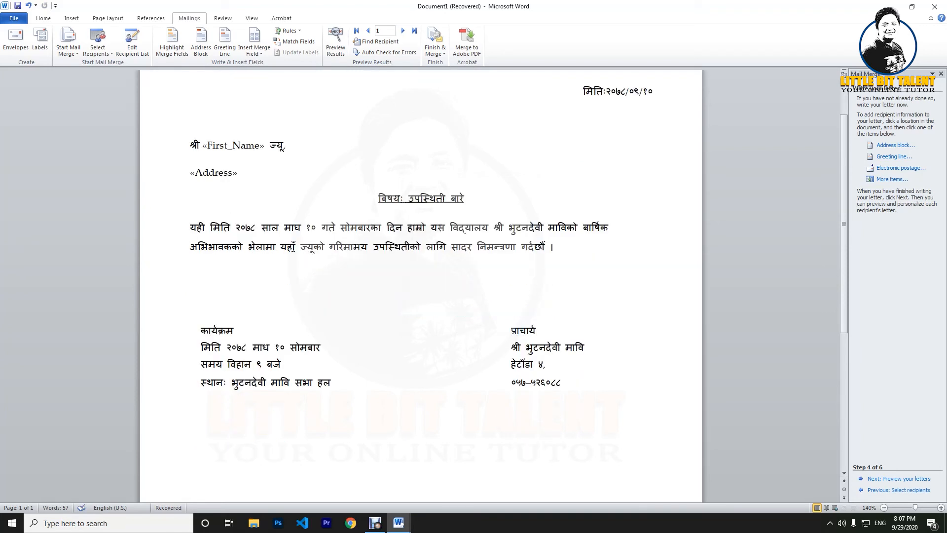
left_click(299, 246)
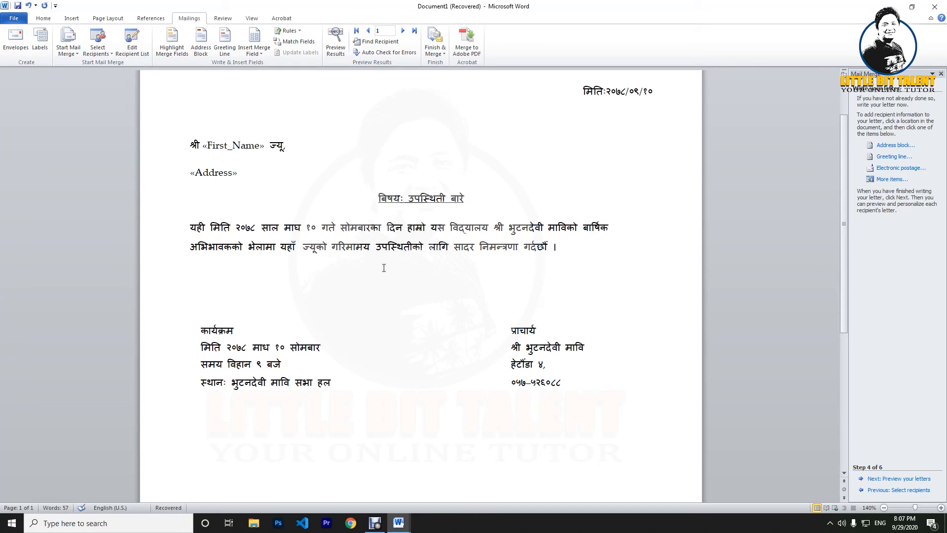
left_click(892, 180)
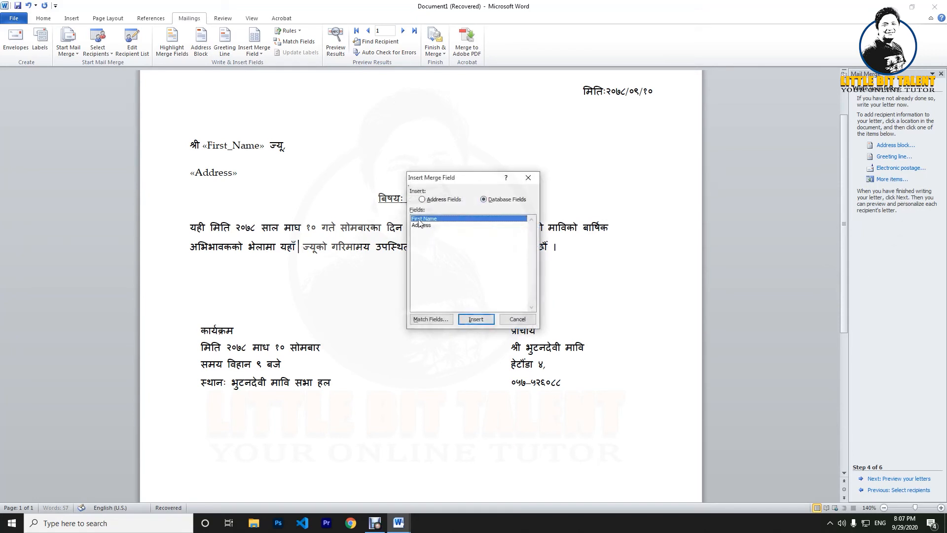
left_click(481, 319)
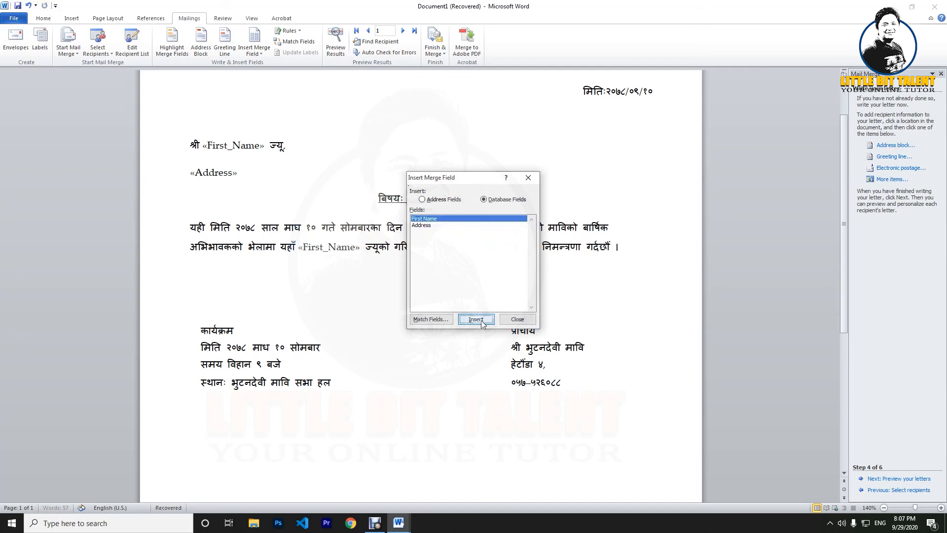
left_click(516, 320)
scroll(495, 302, "up", 3)
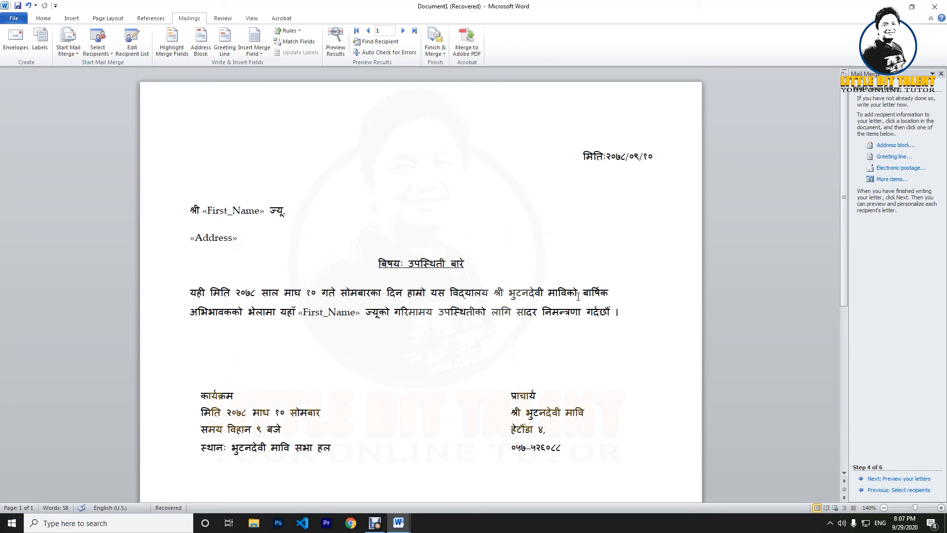
Advance the wizard to the letter preview and browse the merged letters forward to the fourth recipient and back.
left_click(912, 481)
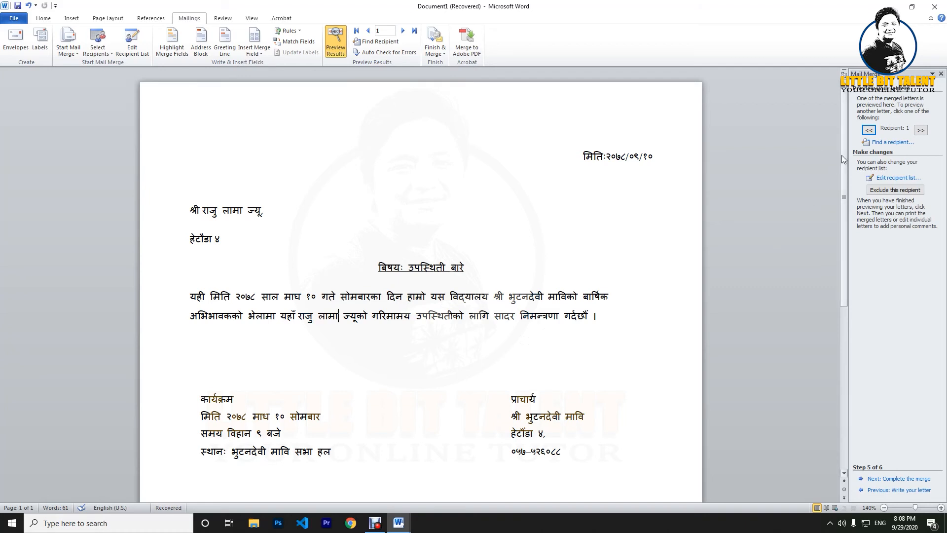
left_click(919, 131)
left_click(920, 130)
left_click(920, 130)
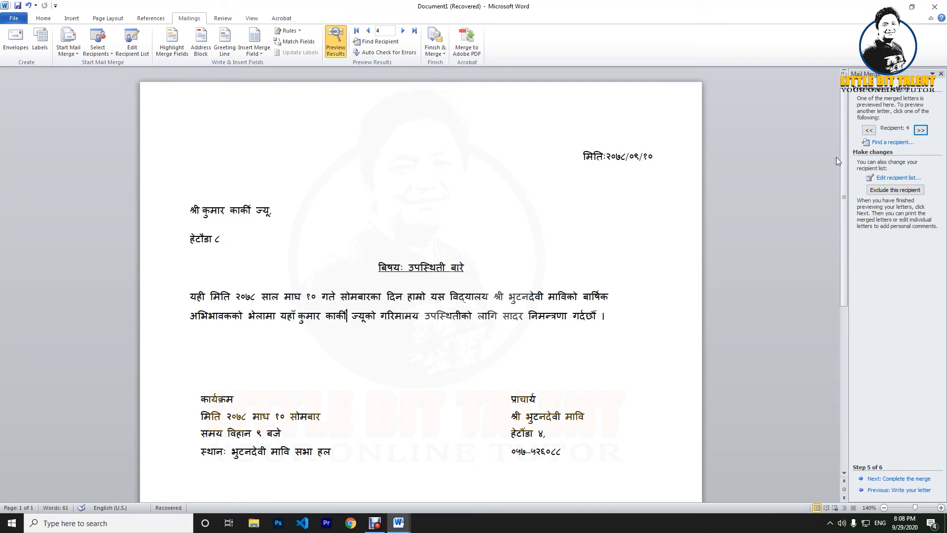
left_click(870, 131)
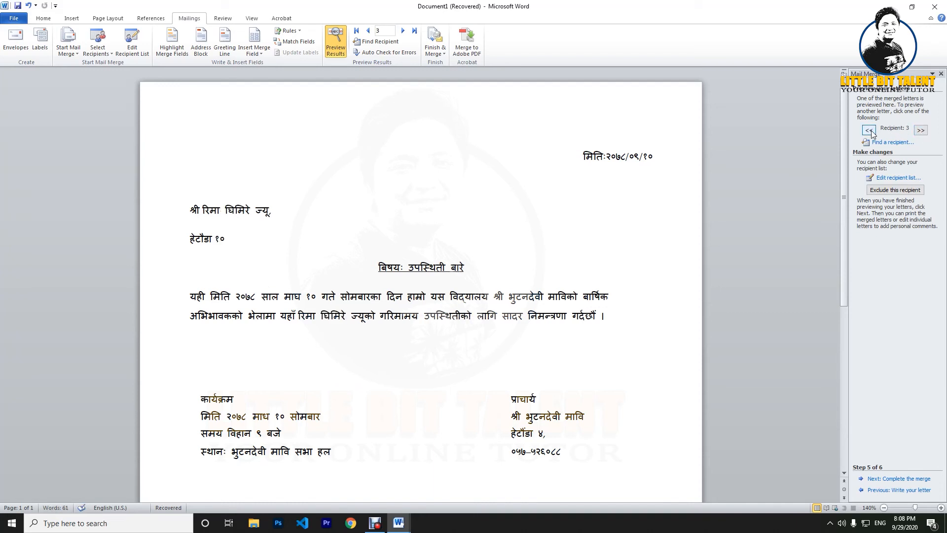
left_click(870, 131)
left_click(869, 131)
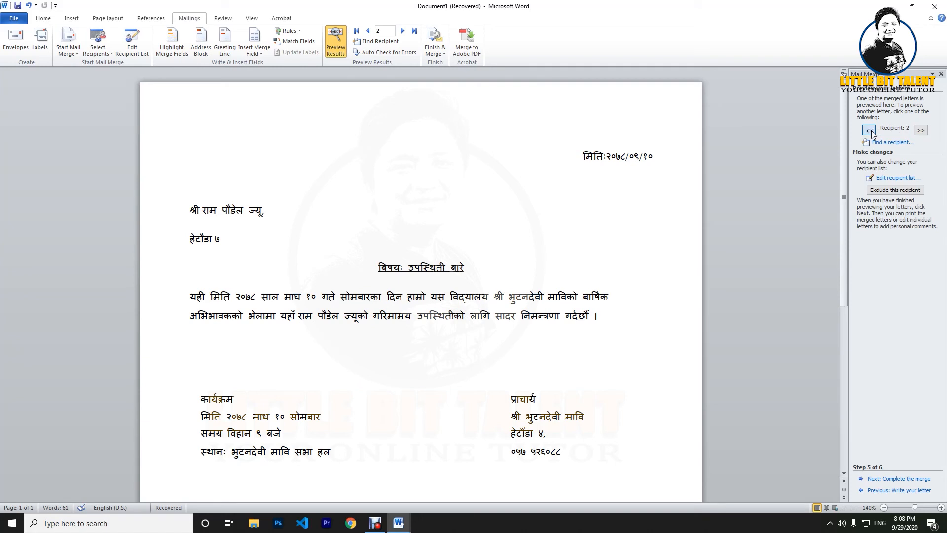
Browse the letter preview forward to the fourth recipient and advance the wizard to completing the merge.
left_click(920, 130)
left_click(926, 131)
left_click(926, 131)
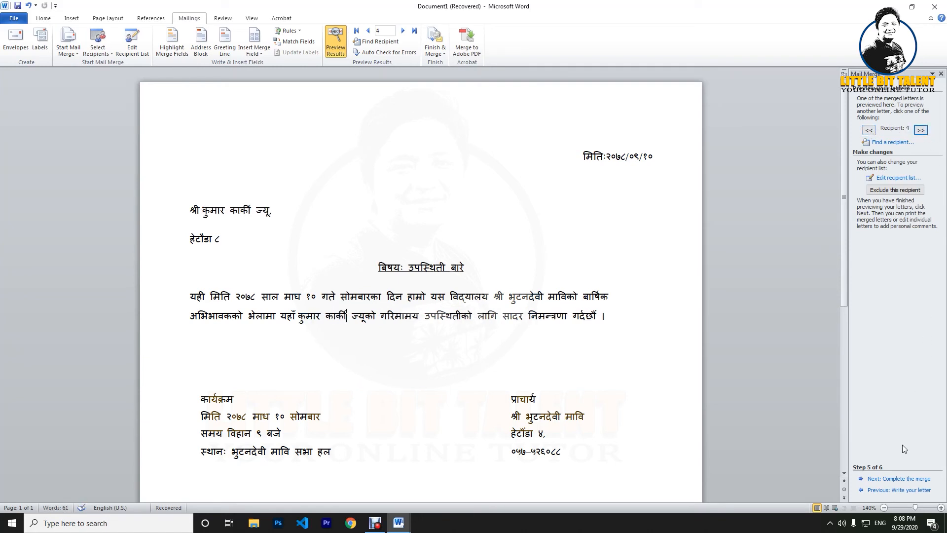
left_click(919, 480)
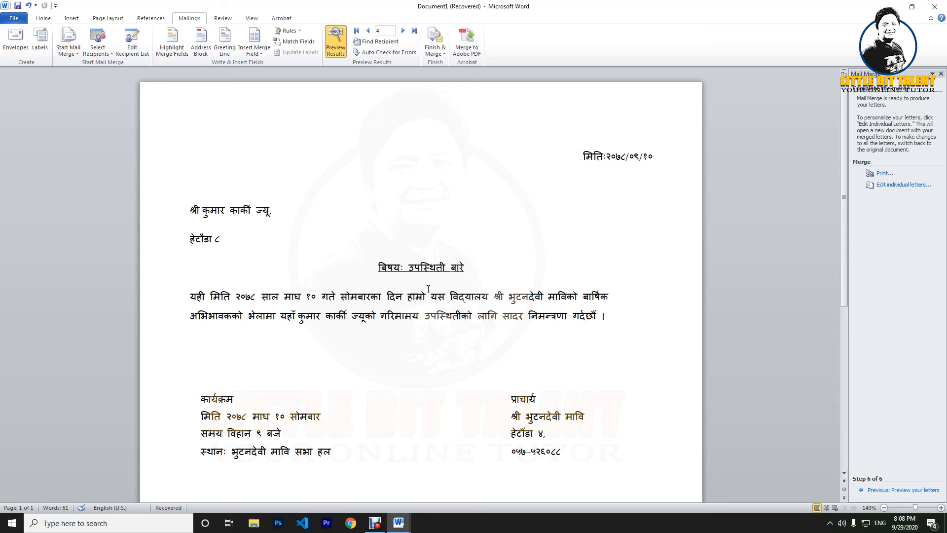
Merge all records into a new document of individually editable letters.
scroll(556, 360, "down", 5)
scroll(554, 383, "up", 5)
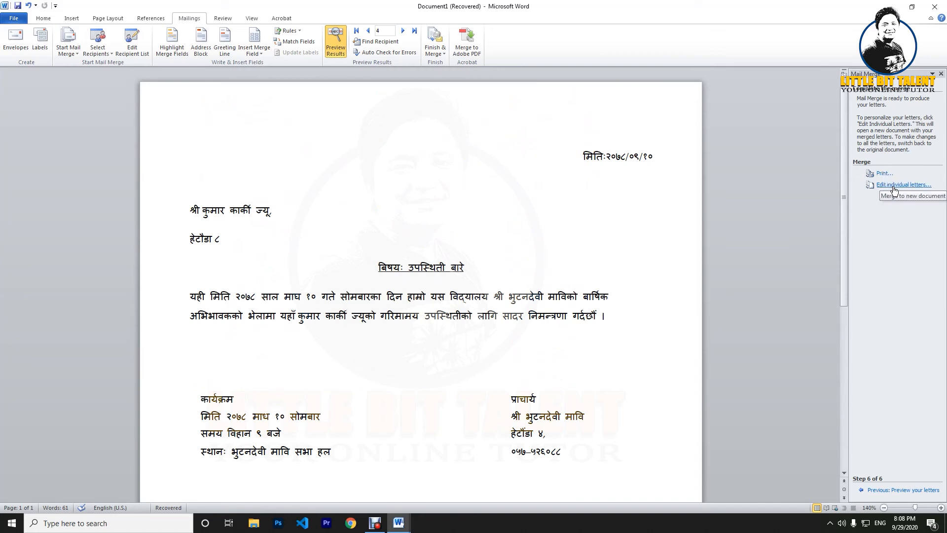
scroll(504, 344, "down", 3)
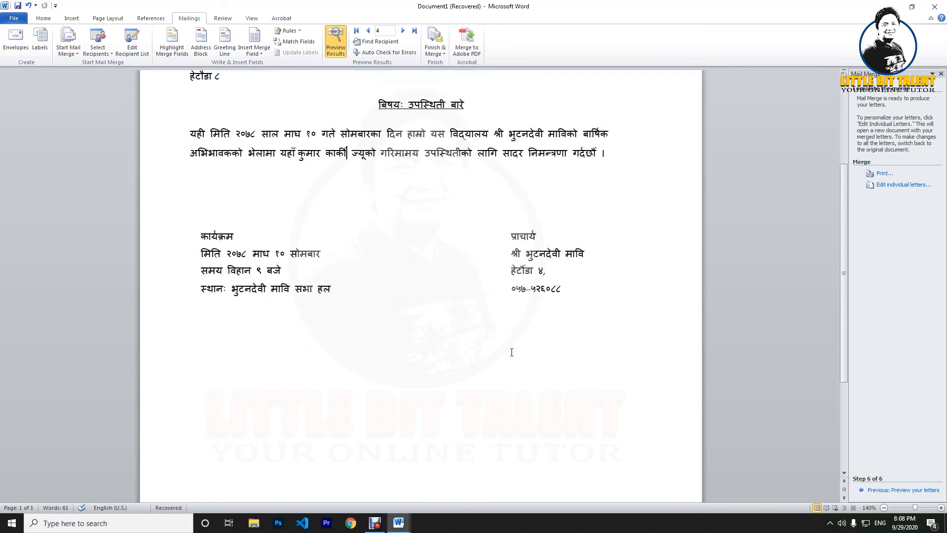
scroll(514, 351, "up", 2)
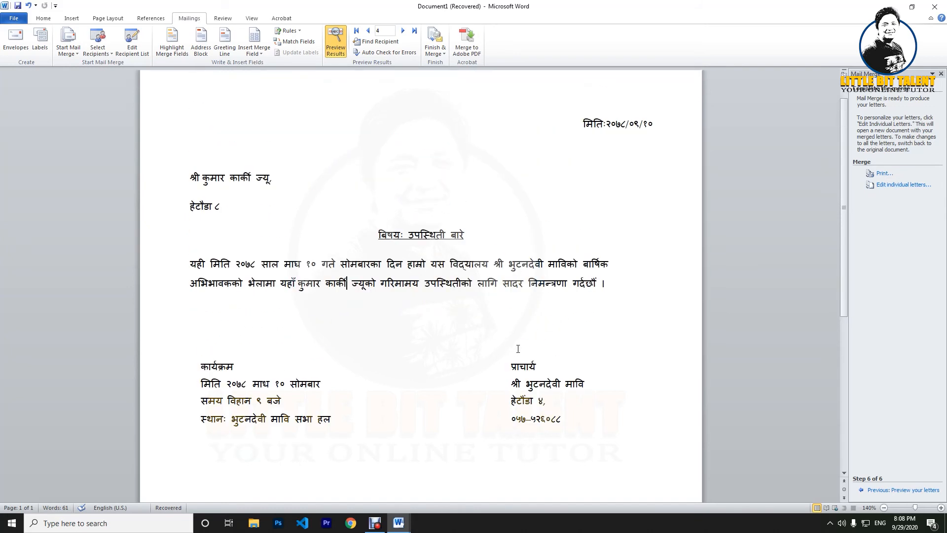
left_click(903, 187)
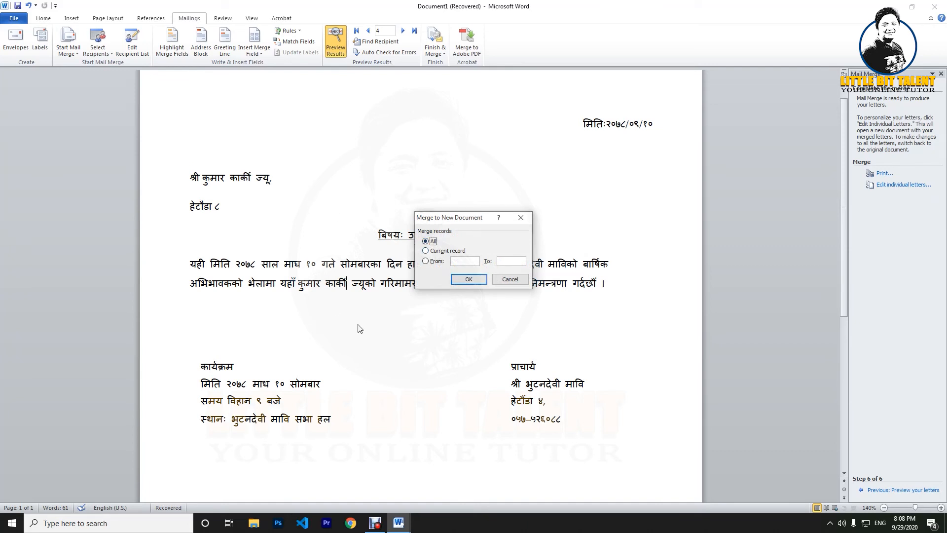
left_click(468, 280)
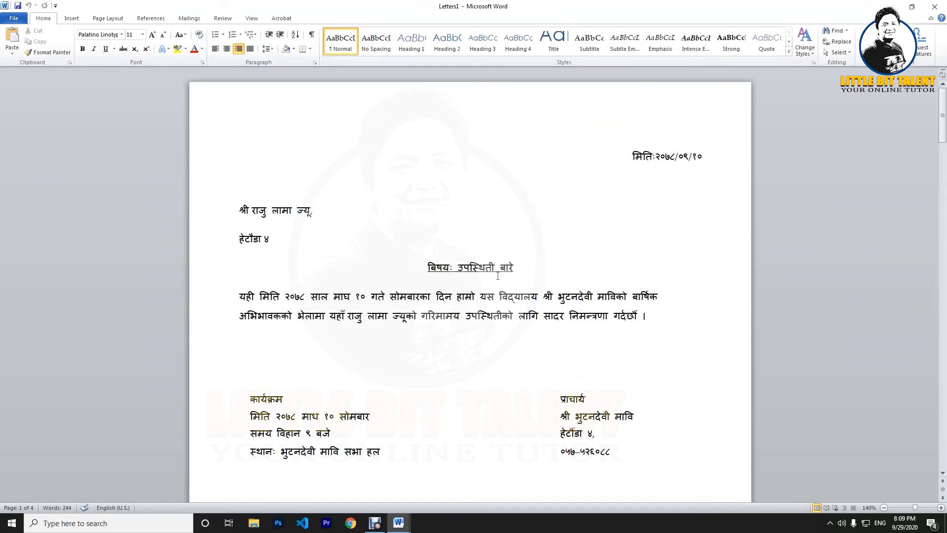
Examine the merged letters page by page in the new document, checking each recipient's name and address.
scroll(498, 277, "up", 2)
scroll(459, 271, "down", 2)
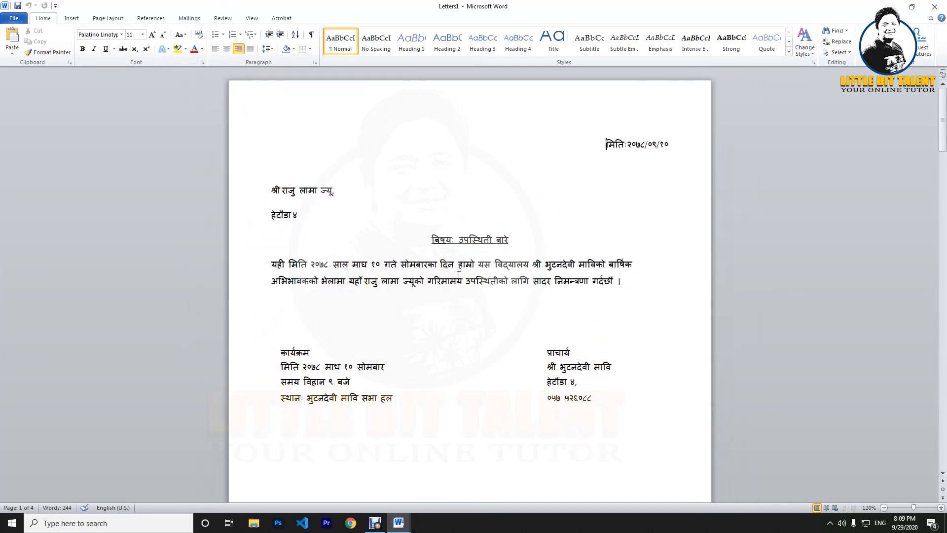
scroll(459, 282, "down", 10)
scroll(485, 305, "down", 12)
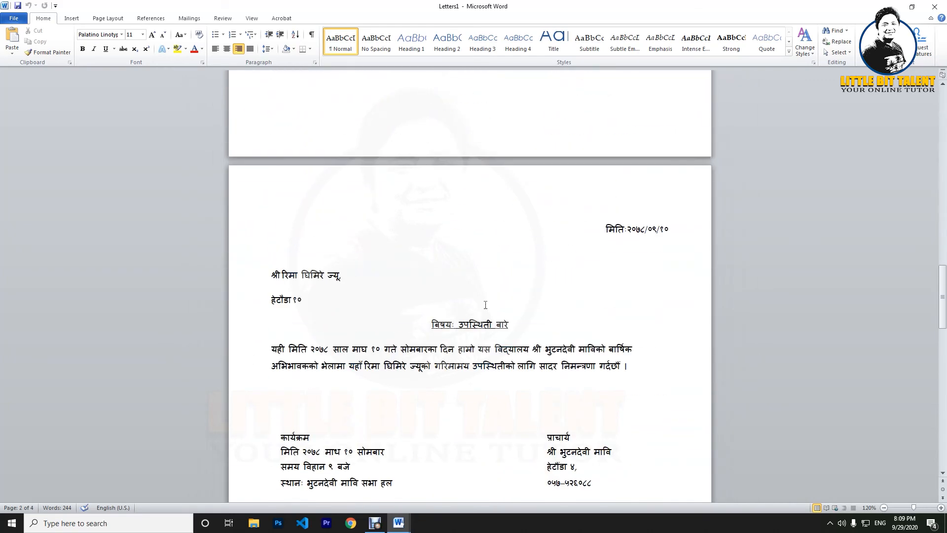
scroll(485, 305, "down", 13)
scroll(486, 305, "up", 14)
scroll(445, 237, "up", 20)
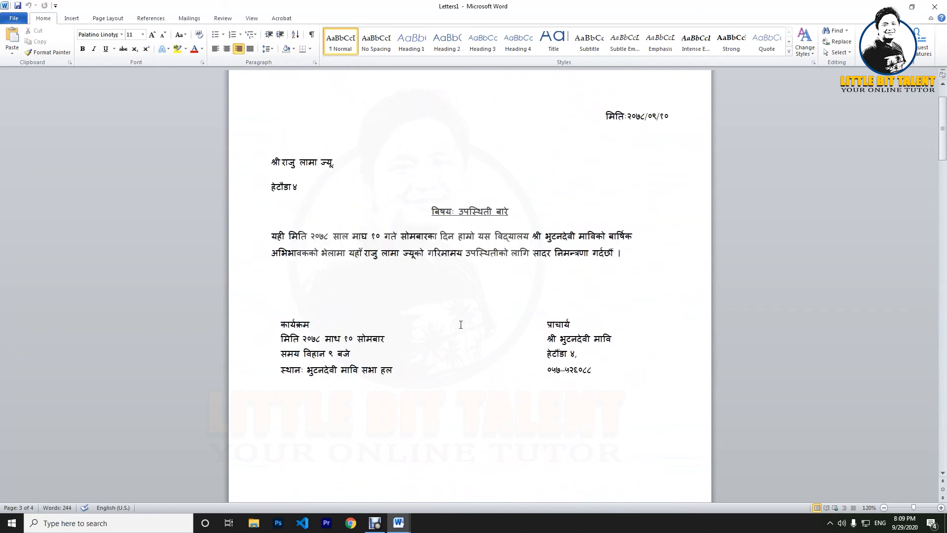
scroll(461, 324, "up", 4)
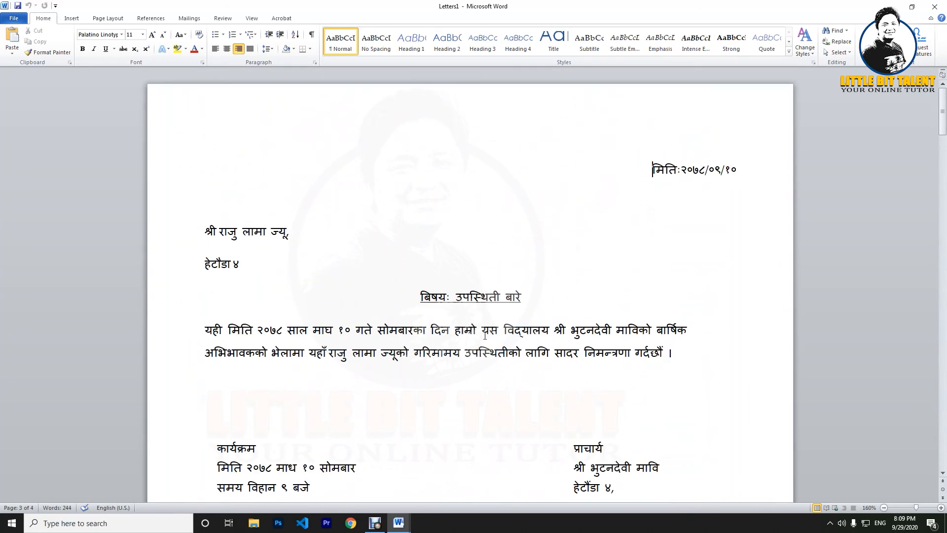
left_click(190, 18)
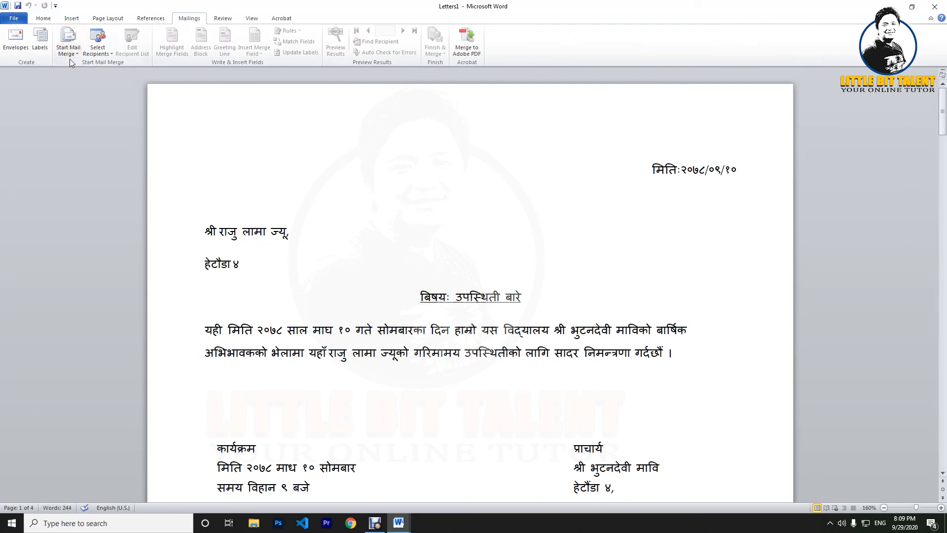
left_click(105, 58)
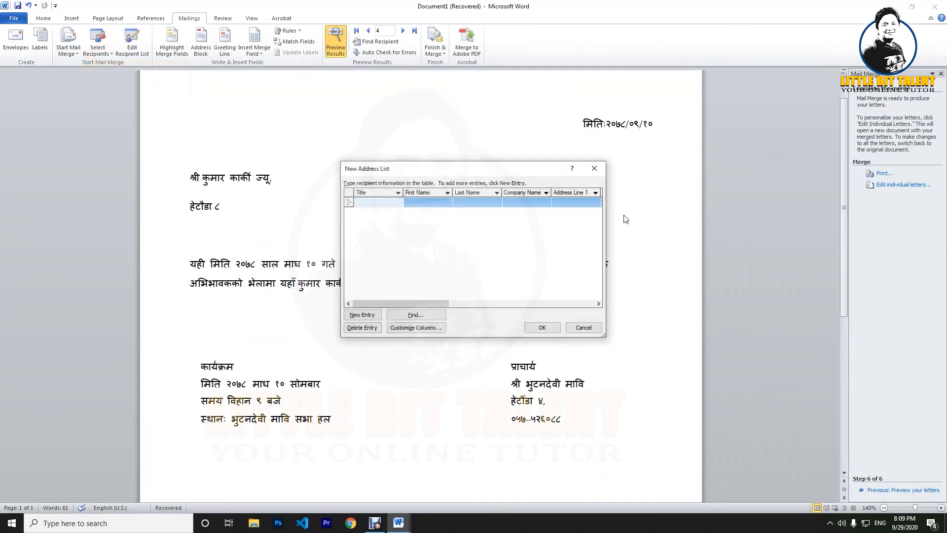
left_click(473, 206)
left_click(549, 205)
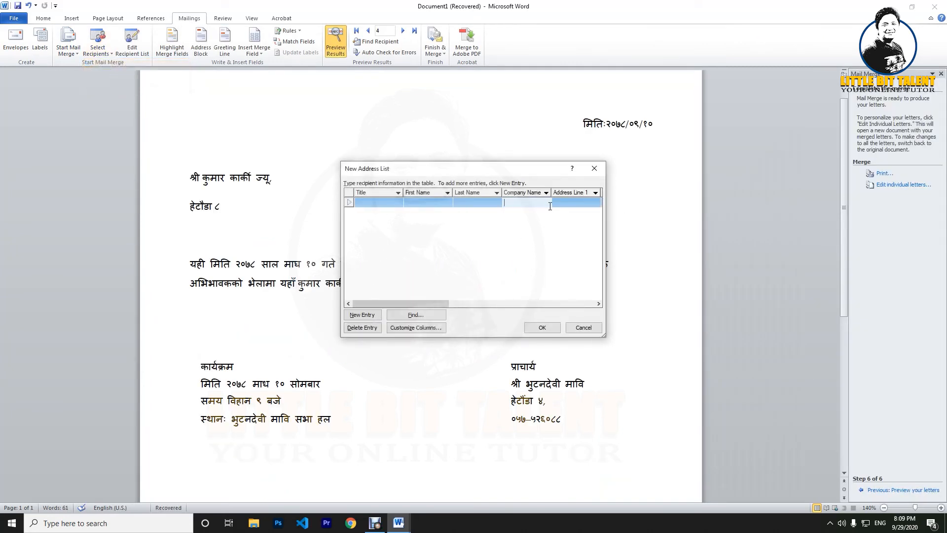
left_click(596, 173)
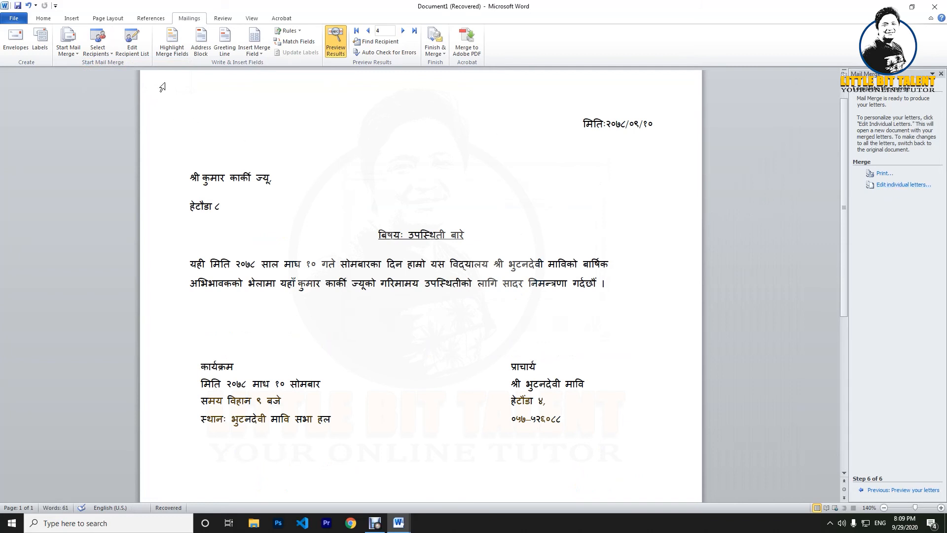
Browse the recipient records in the main letter and bring the preview to the first record.
scroll(228, 232, "down", 1)
scroll(254, 130, "up", 2)
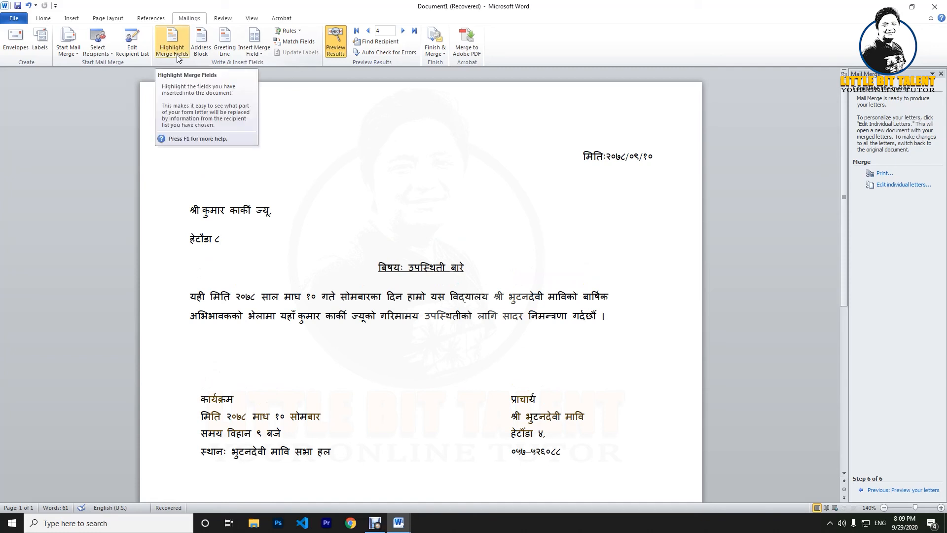
left_click(403, 31)
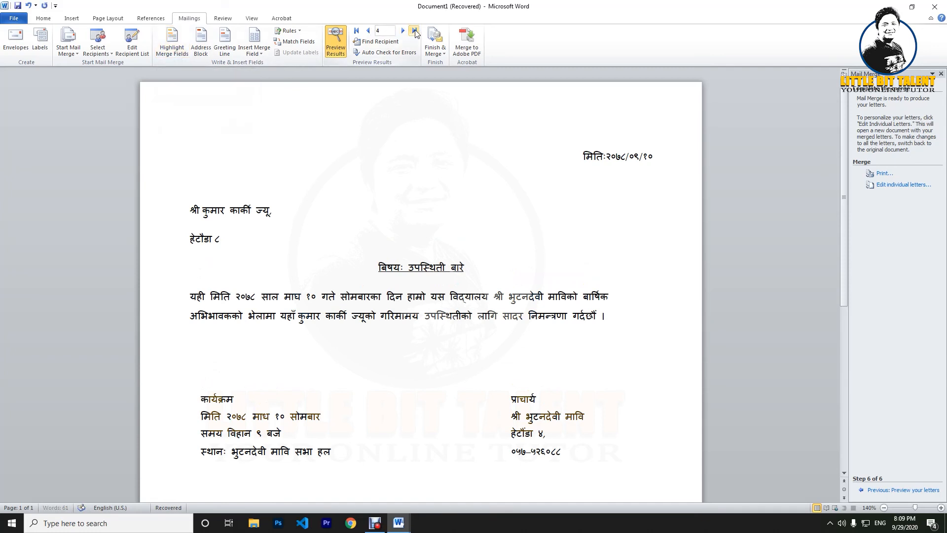
left_click(357, 31)
left_click(403, 31)
left_click(369, 31)
left_click(369, 30)
Toggle the merge results preview repeatedly to compare the field placeholders with the recipient data, leaving the preview on.
left_click(334, 49)
left_click(332, 51)
left_click(333, 51)
left_click(332, 51)
left_click(332, 52)
left_click(332, 52)
left_click(332, 52)
left_click(333, 51)
left_click(333, 52)
left_click(333, 51)
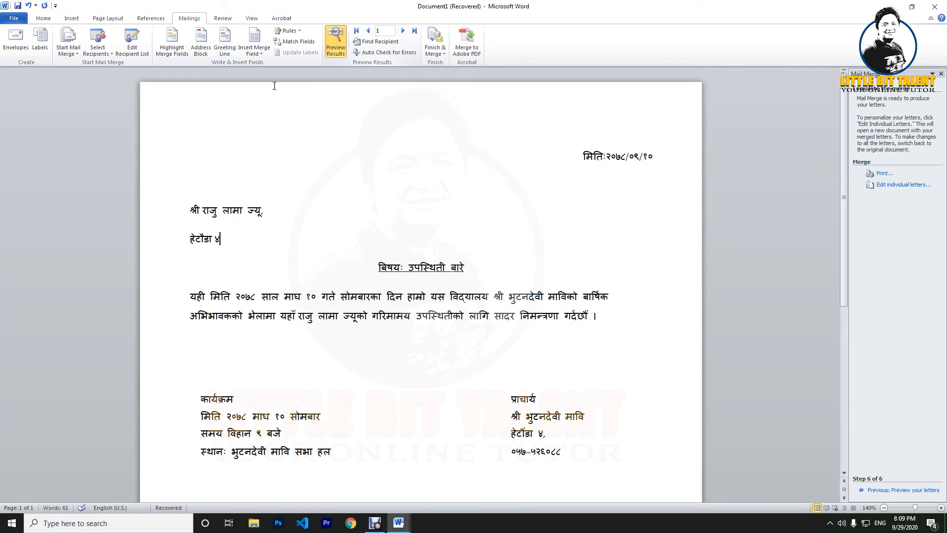
Examine the database merge fields available for insertion and close the field list without inserting any.
left_click(260, 54)
left_click(261, 39)
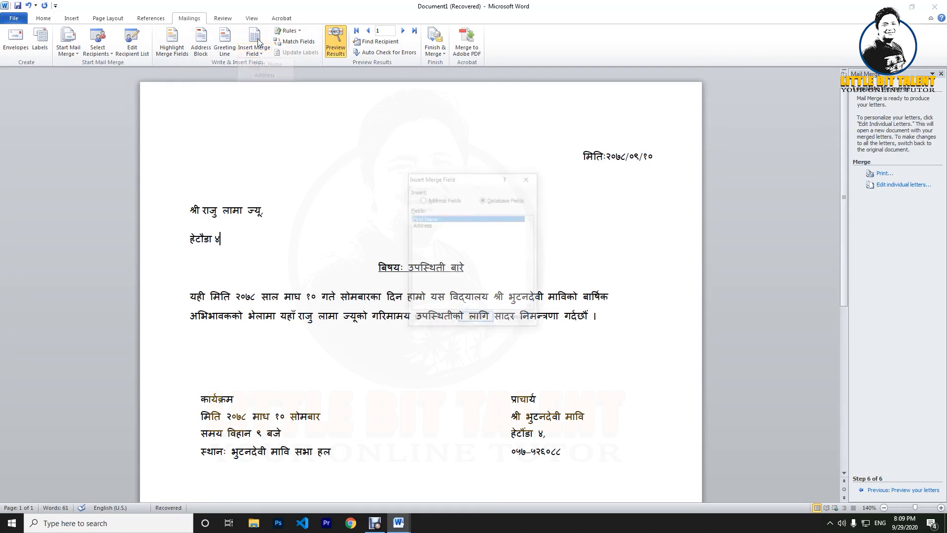
left_click(446, 226)
left_click(440, 220)
left_click(441, 226)
left_click(440, 220)
left_click(528, 177)
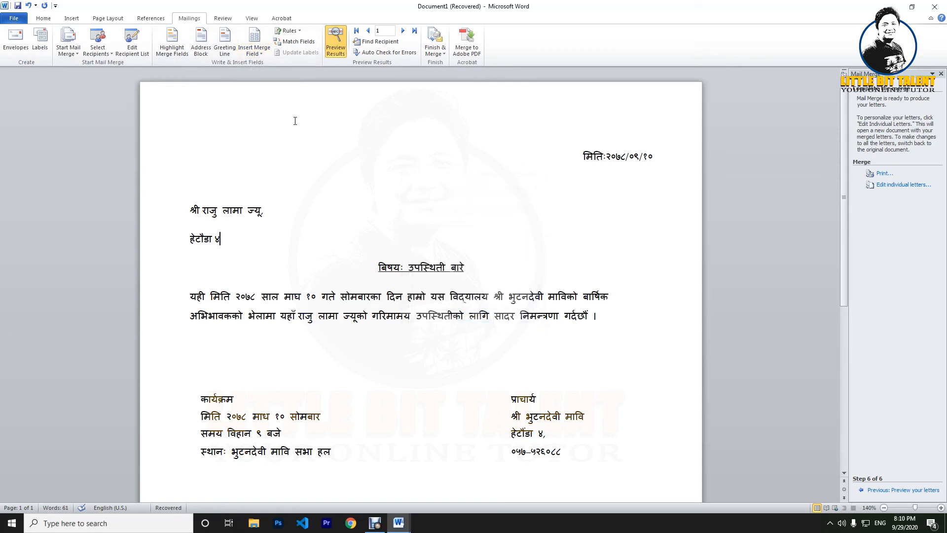
Insert a greeting line after the address, using Dear, the full-name format with suffix and a comma.
left_click(225, 40)
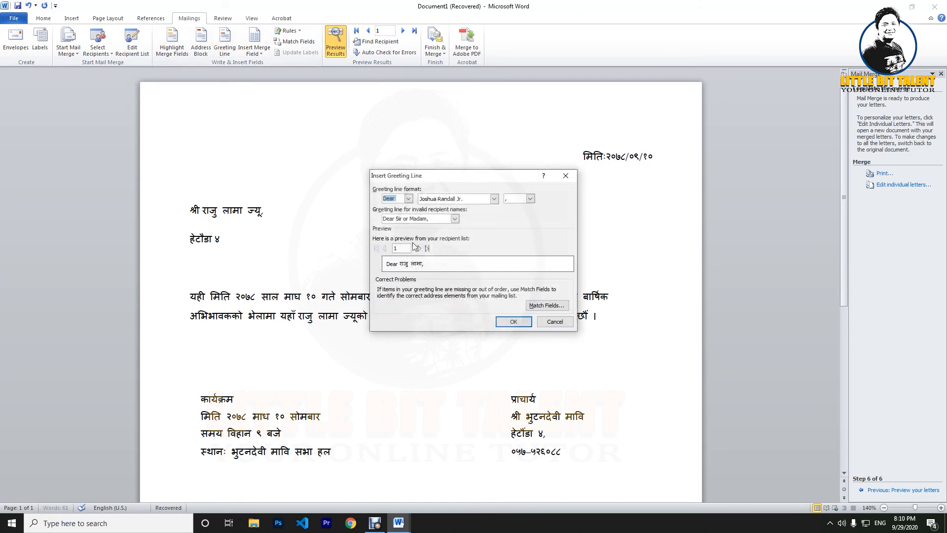
left_click(400, 200)
left_click(493, 199)
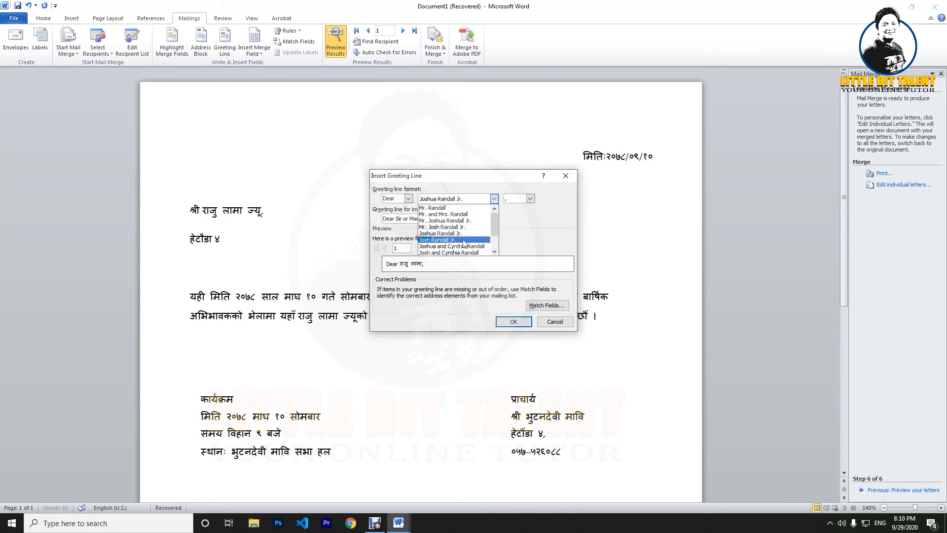
left_click(463, 234)
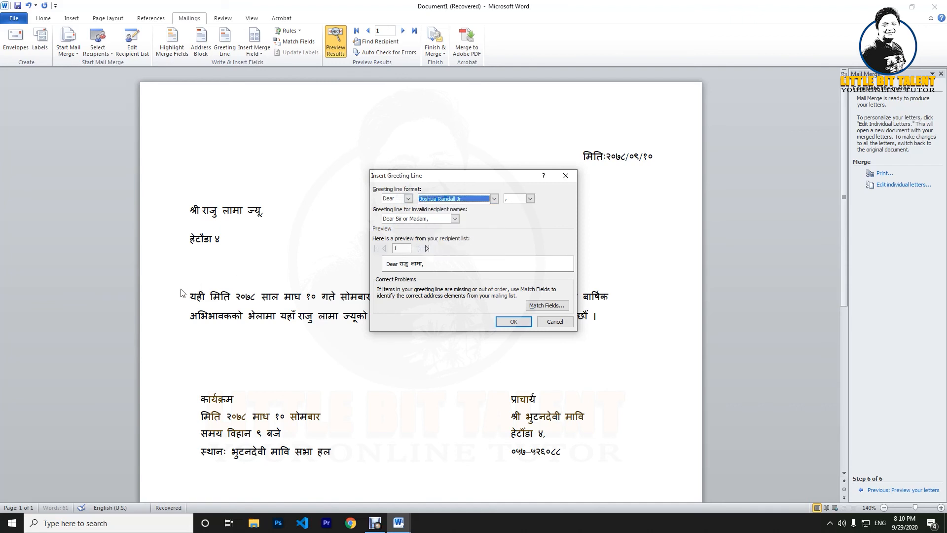
left_click(514, 322)
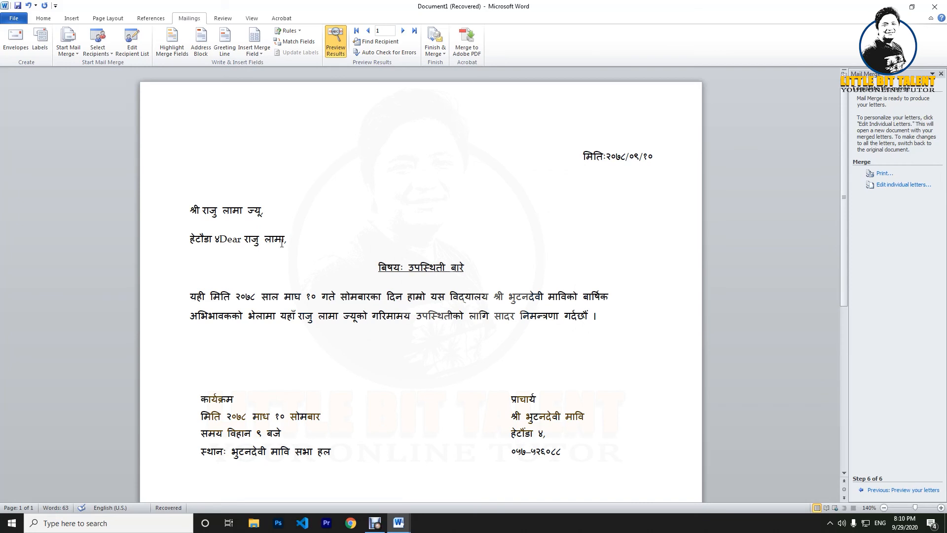
Try a second greeting line that starts with To, and undo both greeting line insertions.
left_click(224, 45)
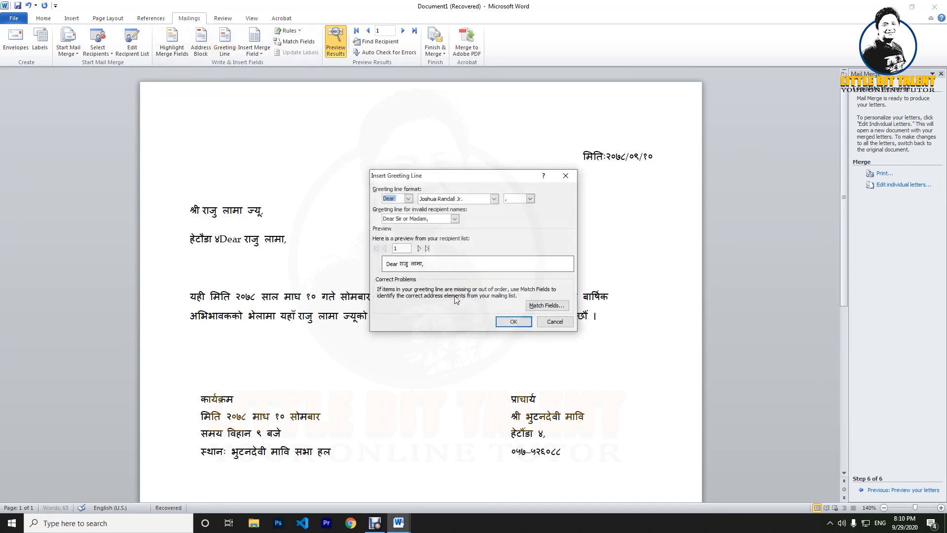
left_click(408, 199)
left_click(387, 213)
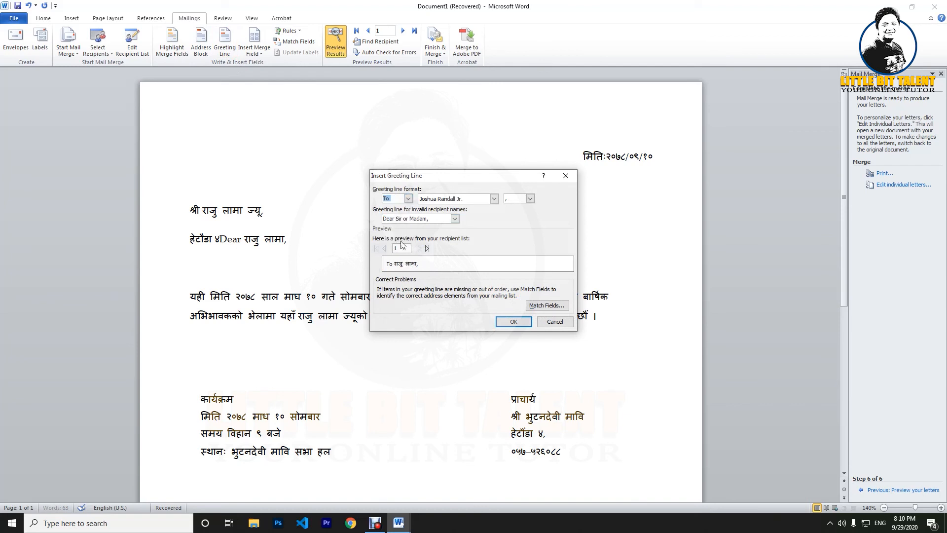
left_click(513, 322)
key("ctrl+z")
key("ctrl+z")
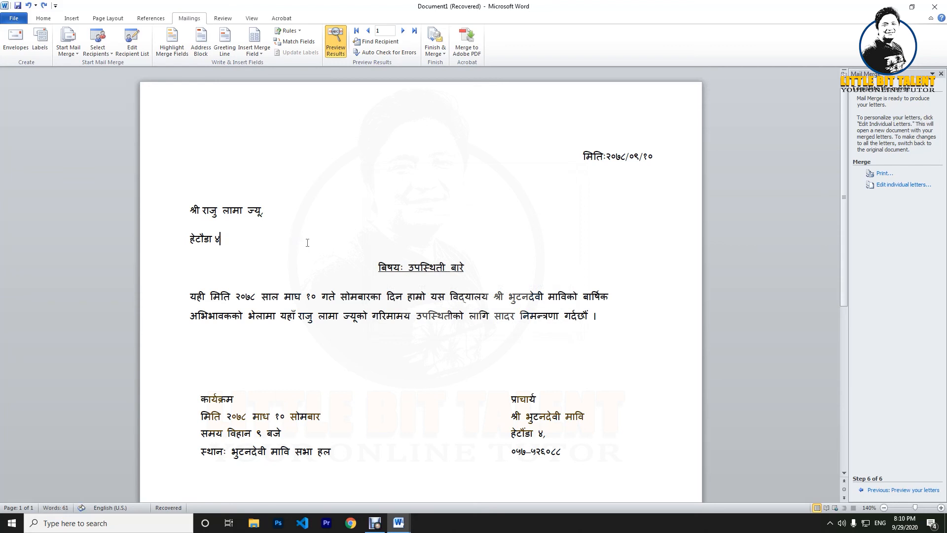